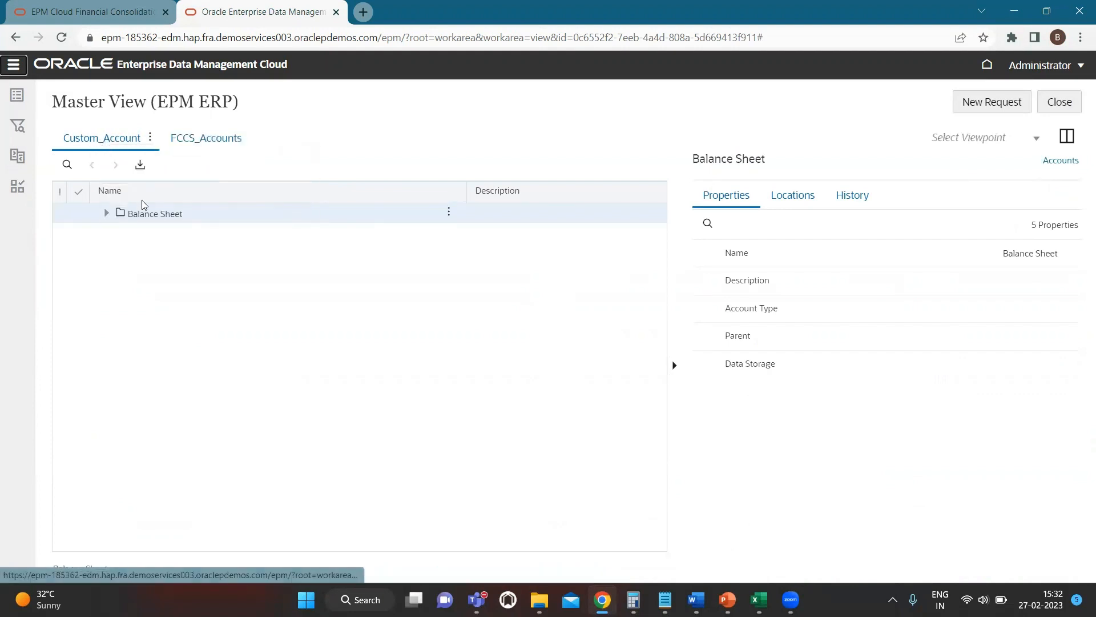
# Step: Expand the Balance Sheet hierarchy in the Custom_Account viewpoint to review its accounts, and view the FCCS_Accounts hierarchy
pyautogui.click(105, 213)
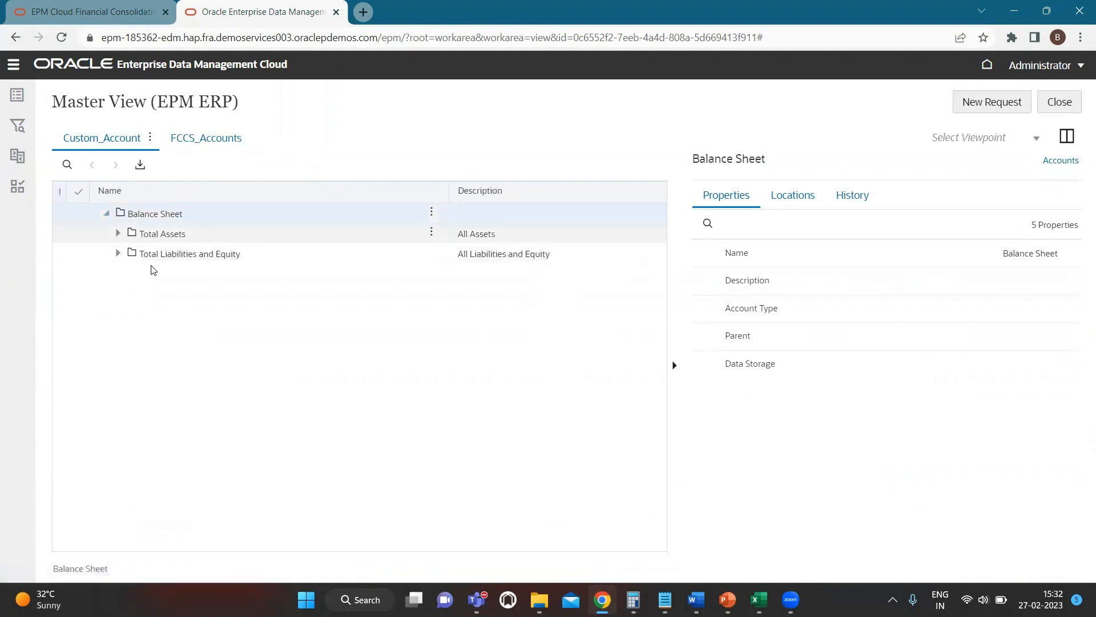
pyautogui.click(118, 233)
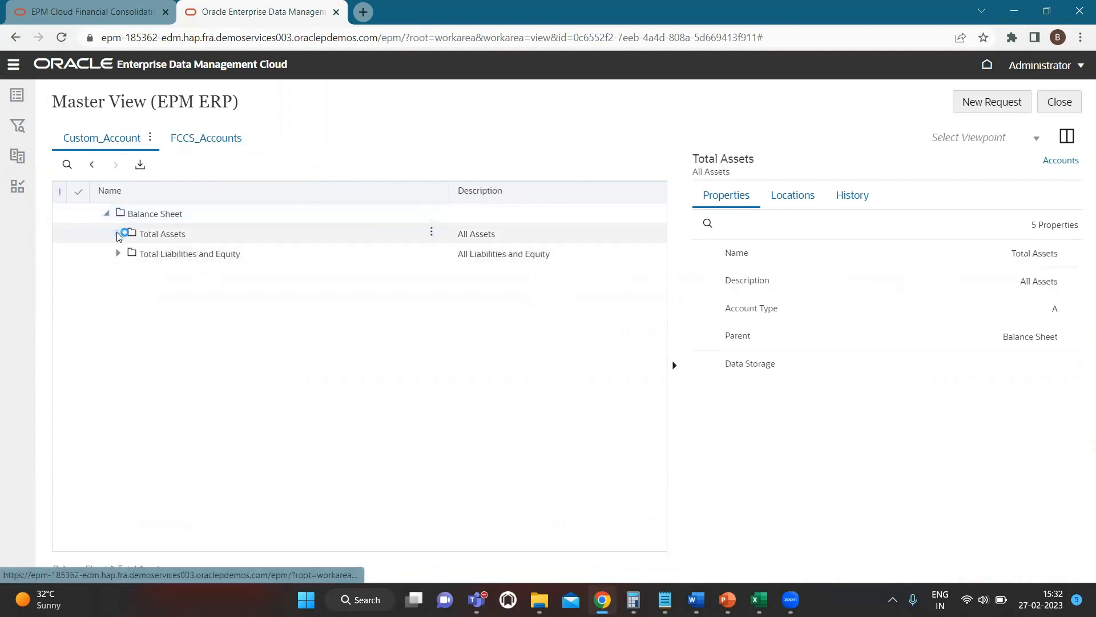
pyautogui.click(117, 294)
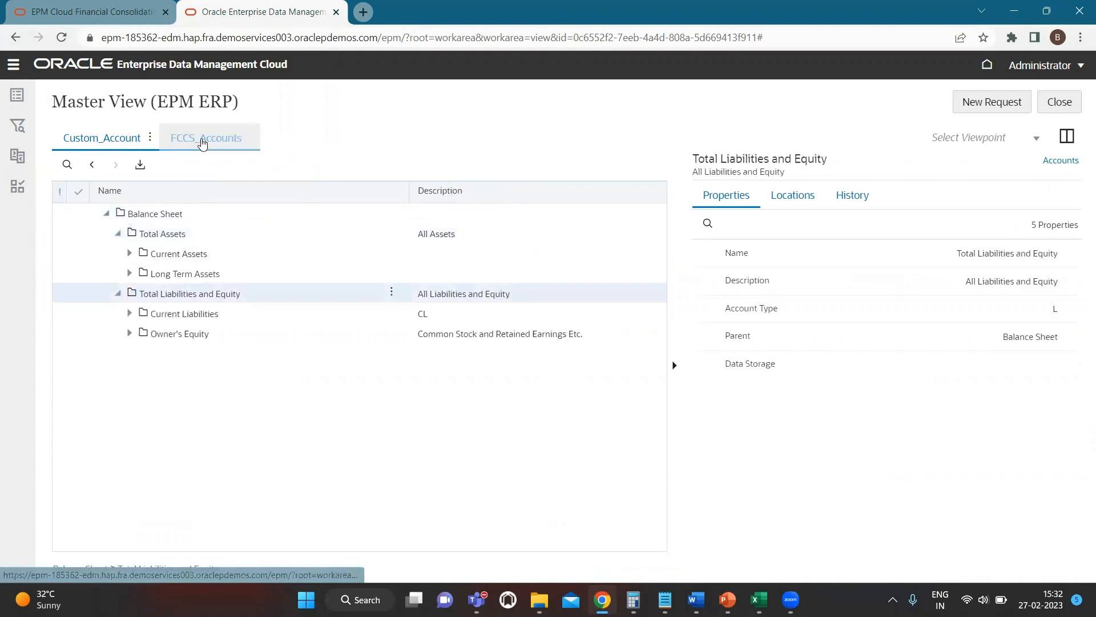
pyautogui.click(201, 142)
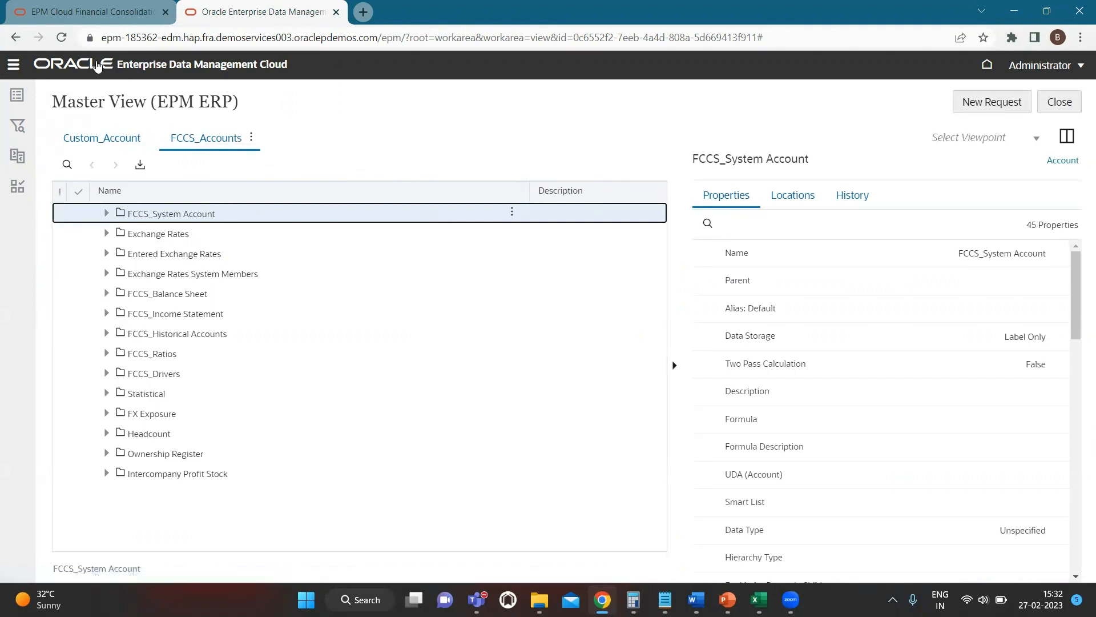
# Step: Review the key and value definitions of the Custom_Account Type lookup set
pyautogui.click(97, 66)
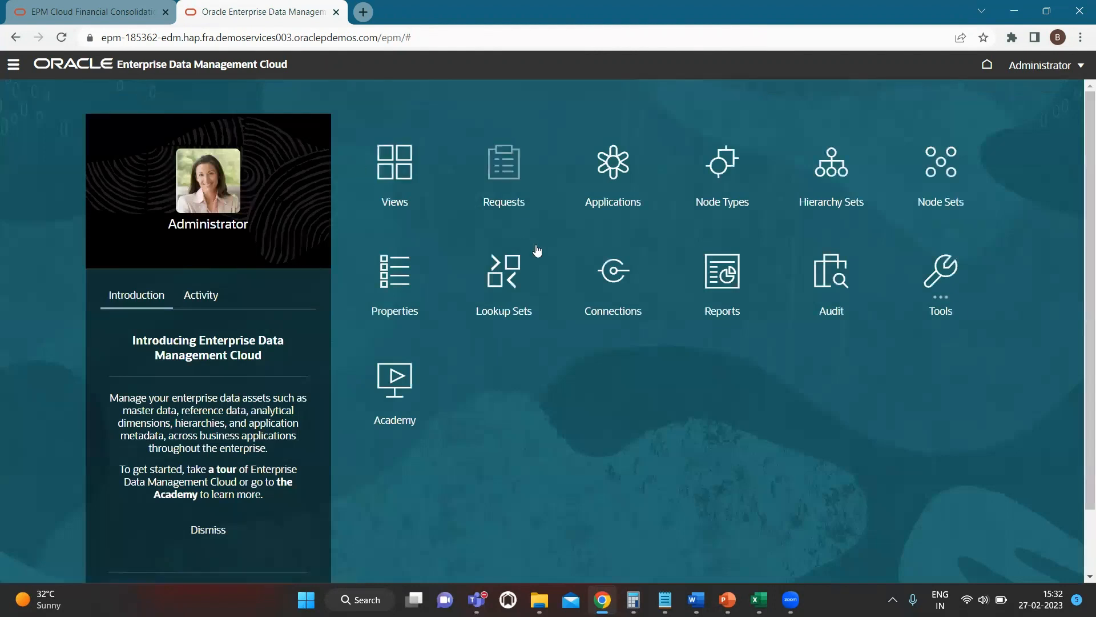
pyautogui.click(511, 287)
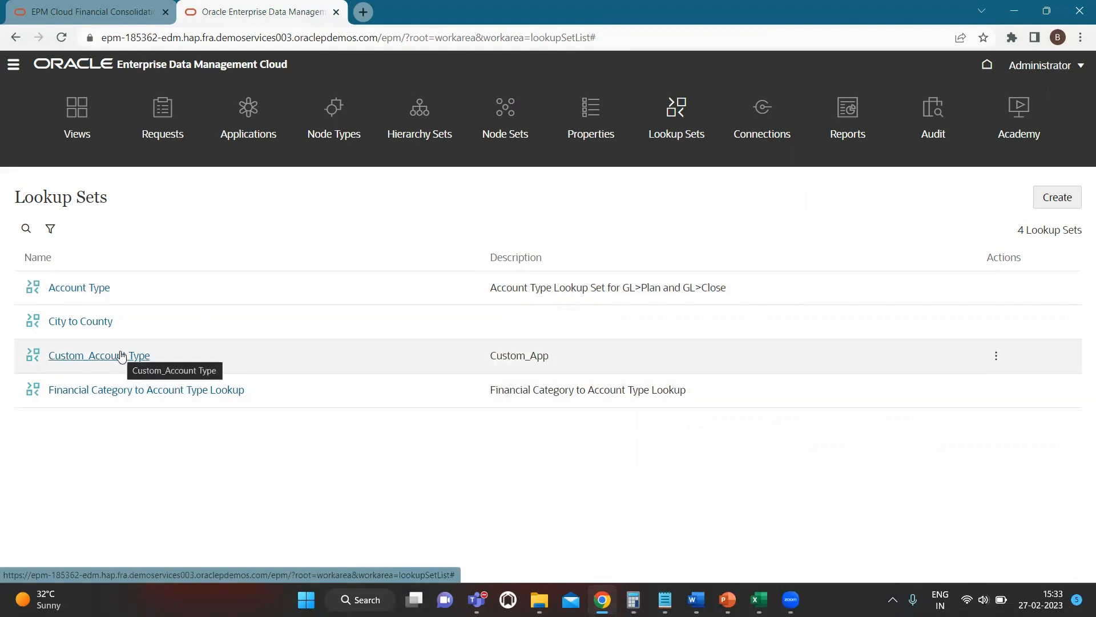
pyautogui.click(121, 355)
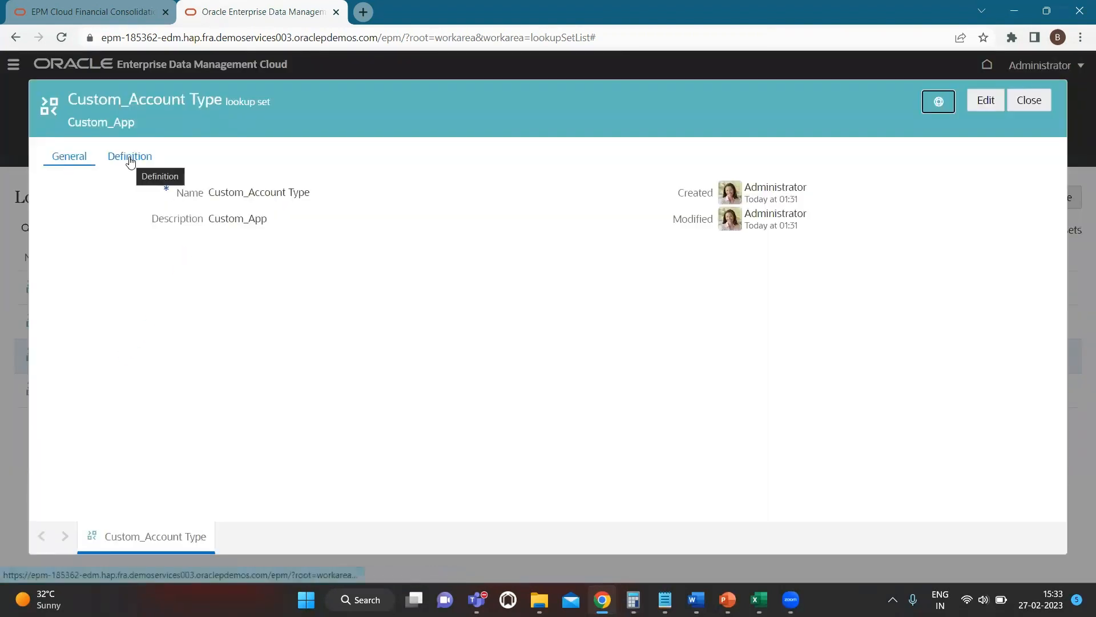
pyautogui.click(130, 160)
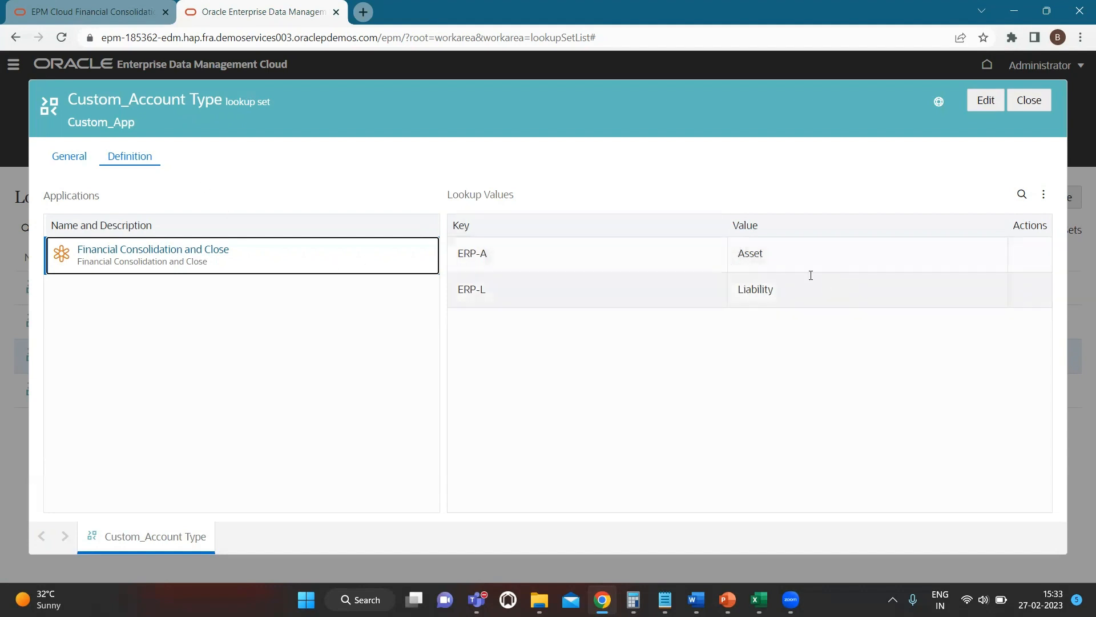
pyautogui.moveTo(764, 254); pyautogui.dragTo(718, 253)
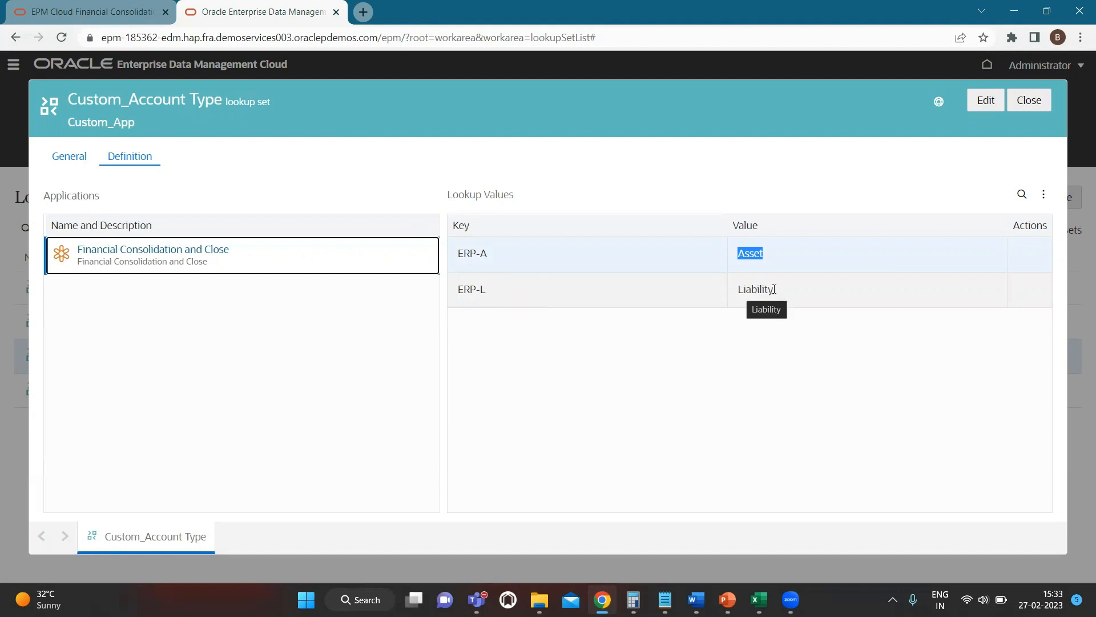
pyautogui.moveTo(772, 289); pyautogui.dragTo(736, 294)
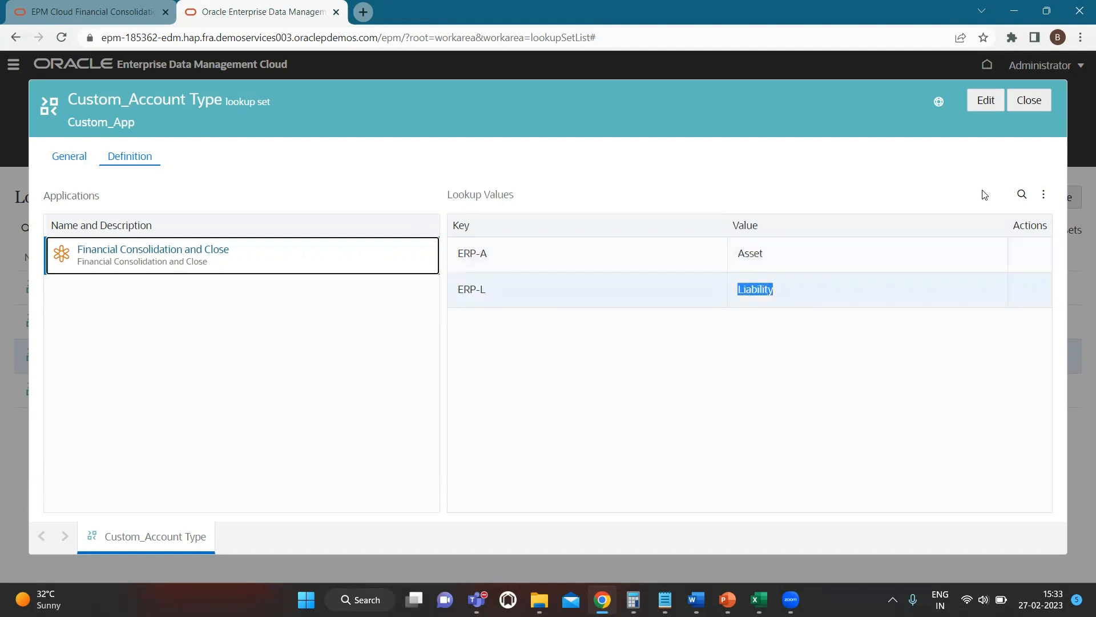
pyautogui.click(1030, 103)
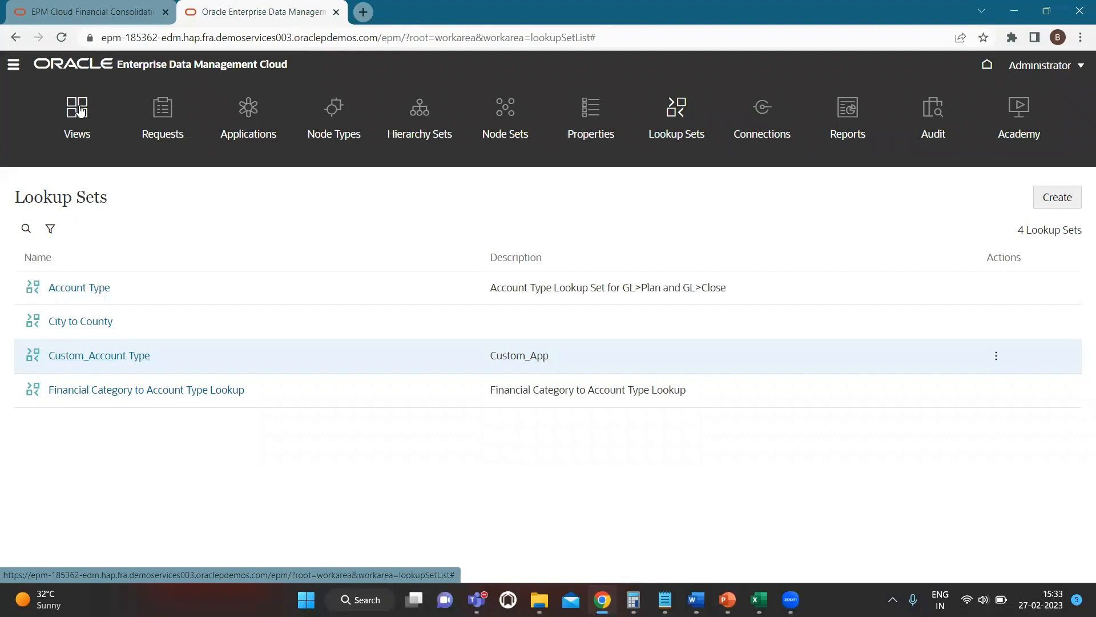
# Step: Open the Master View (EPM ERP) view and inspect its FCCS_Accounts viewpoint
pyautogui.click(104, 162)
pyautogui.scroll(-5, 254, 491)
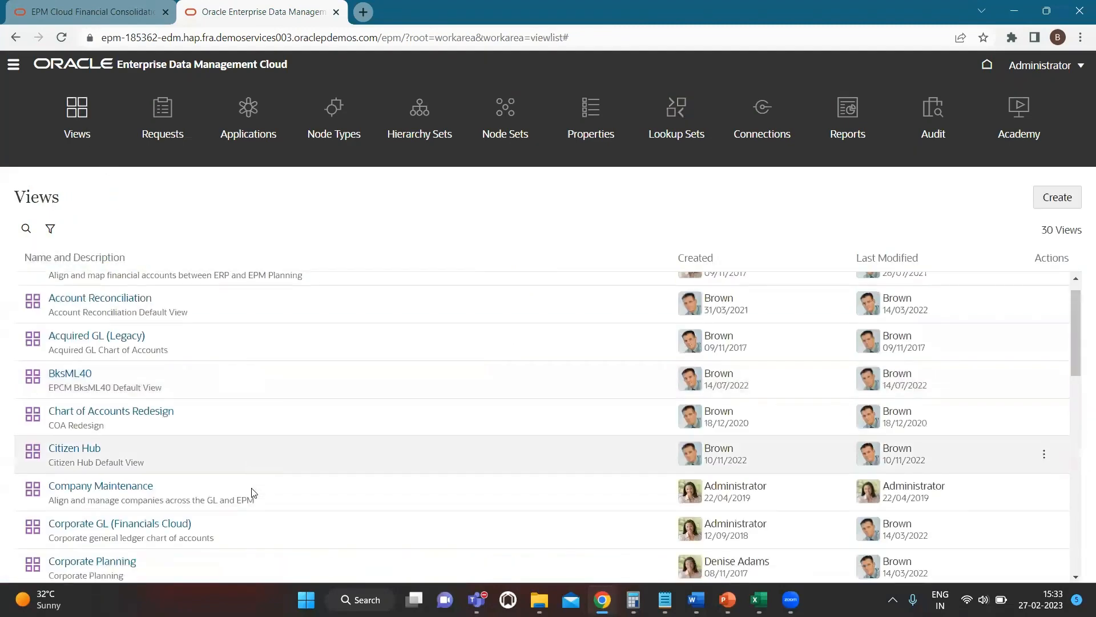
pyautogui.scroll(-5, 255, 491)
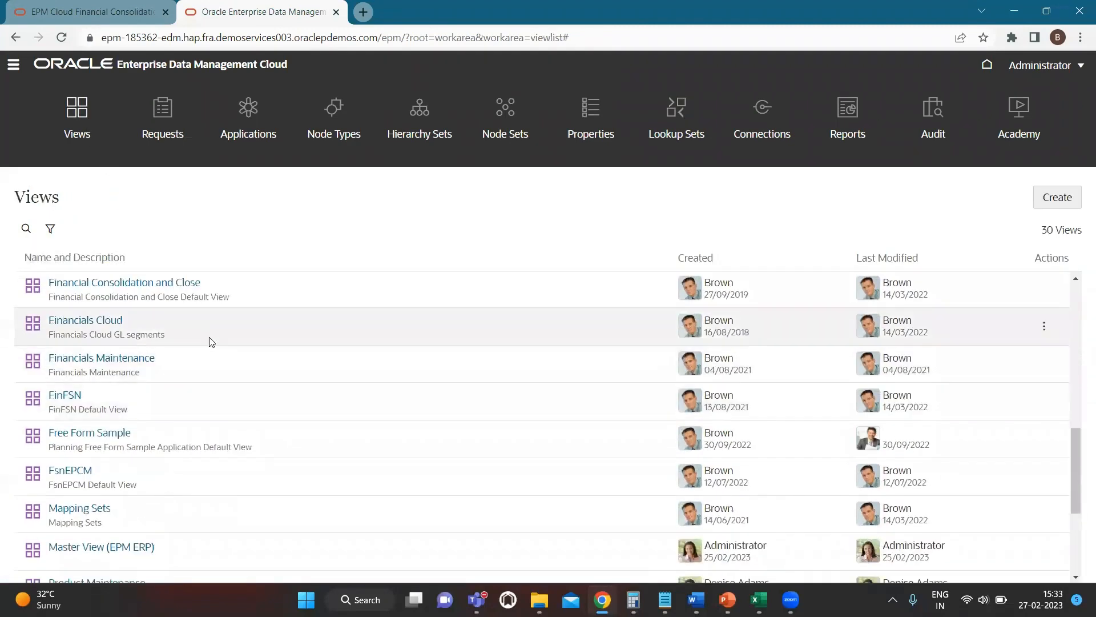
pyautogui.scroll(-3, 188, 463)
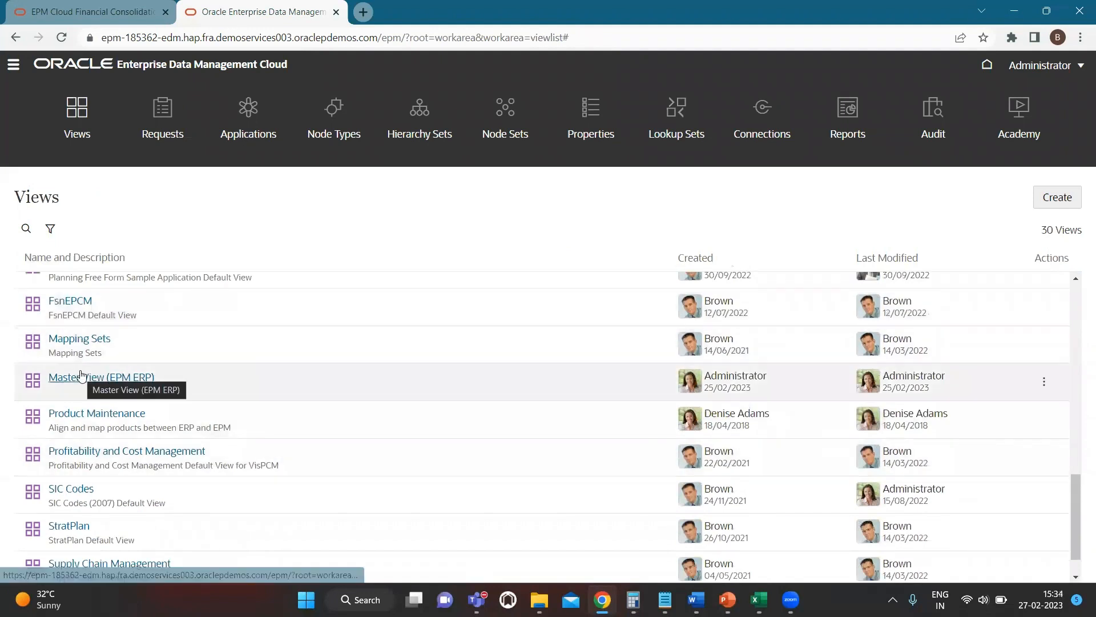
pyautogui.click(80, 377)
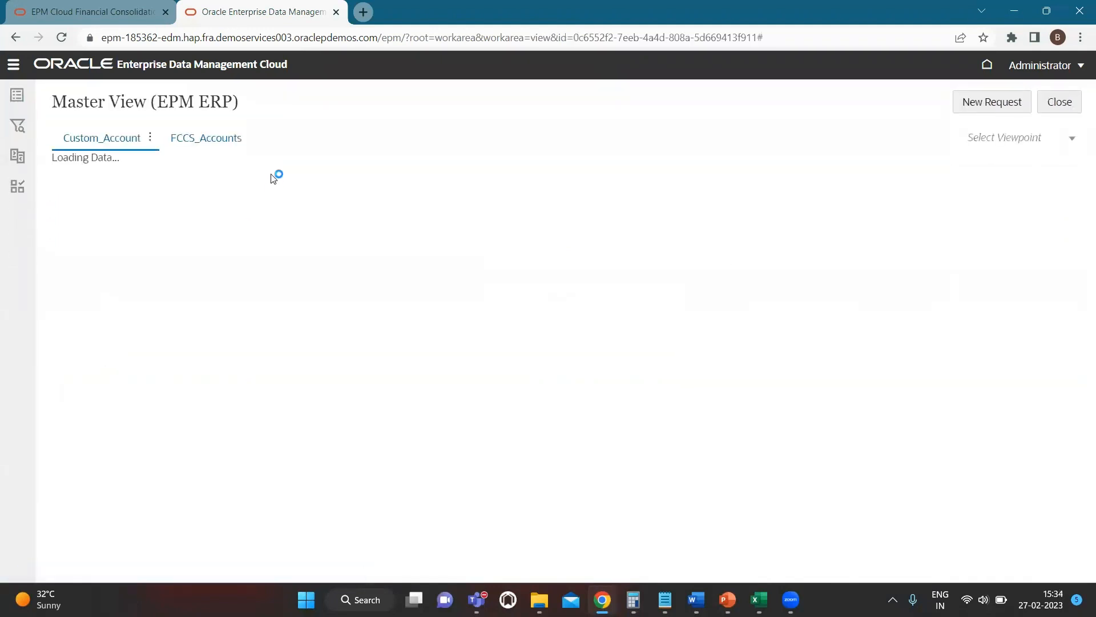
pyautogui.click(211, 137)
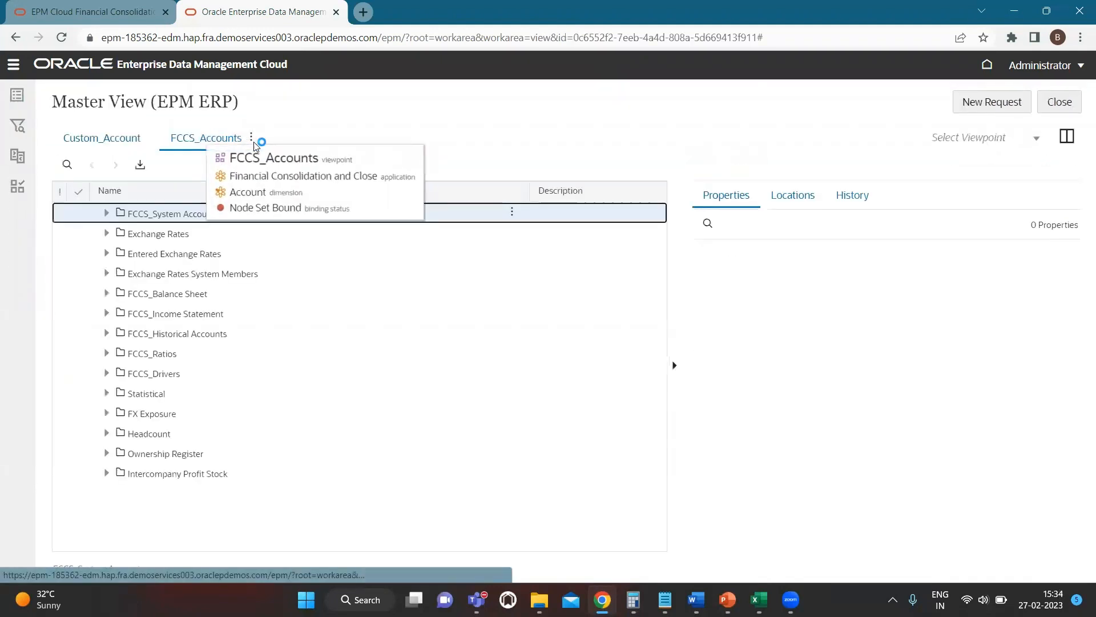
pyautogui.click(252, 138)
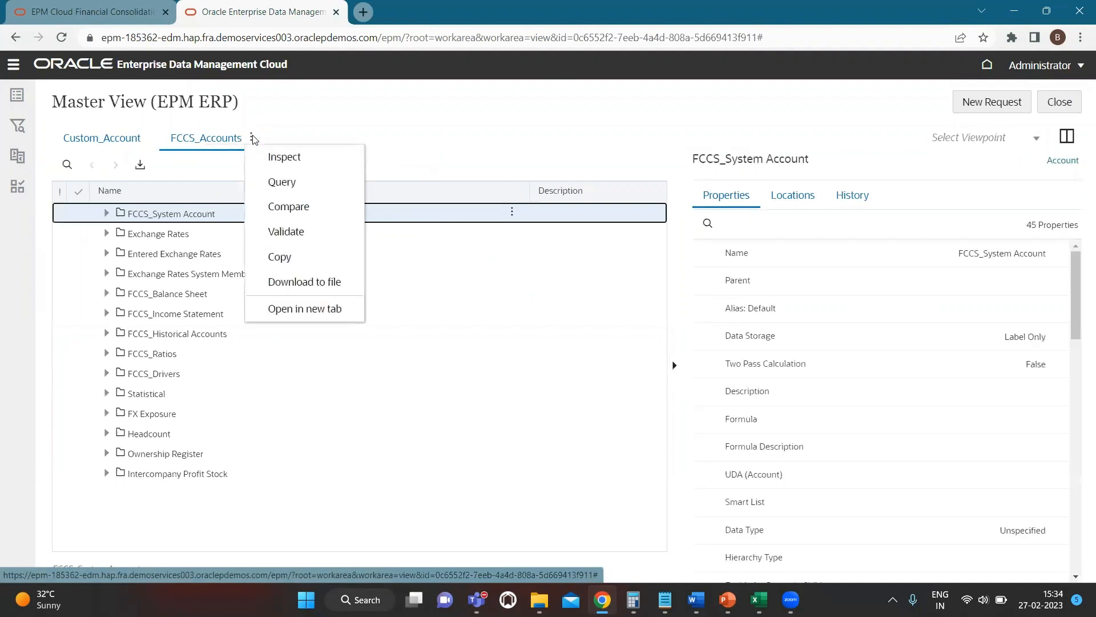
pyautogui.click(273, 157)
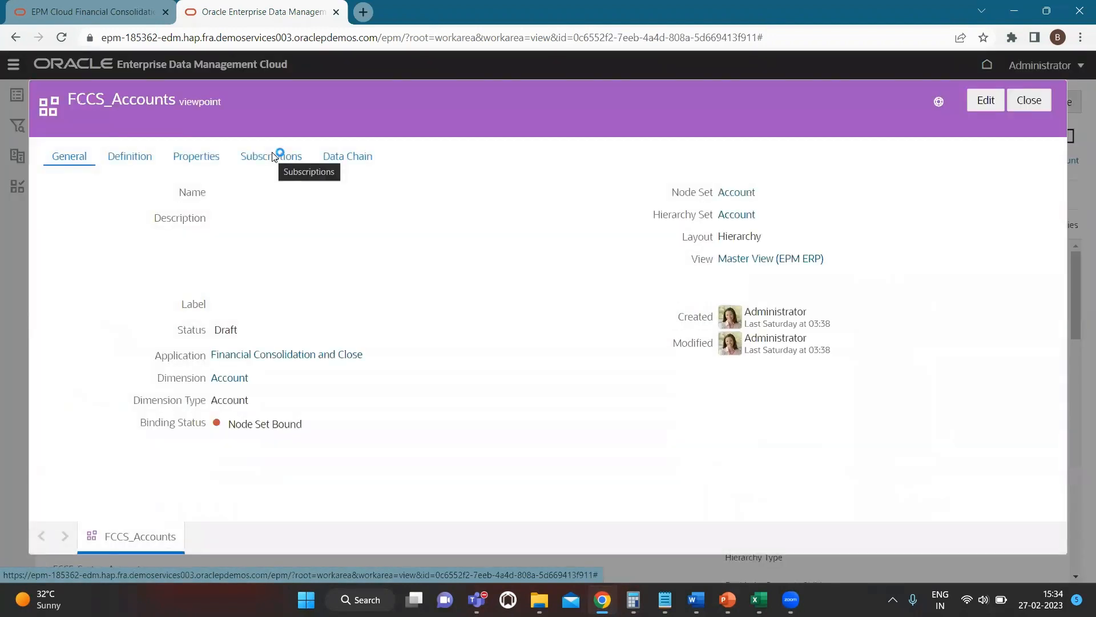
# Step: Open the Account node type from the viewpoint's data chain and show its converter for the Accounts source of Custom Application 09
pyautogui.click(355, 157)
pyautogui.click(223, 227)
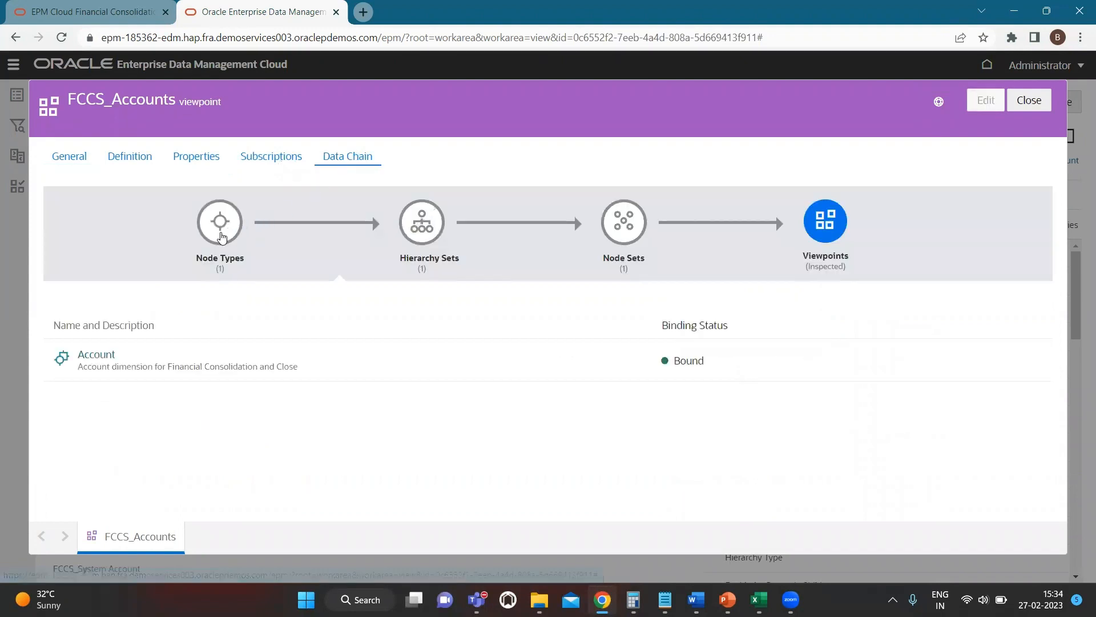
pyautogui.click(102, 357)
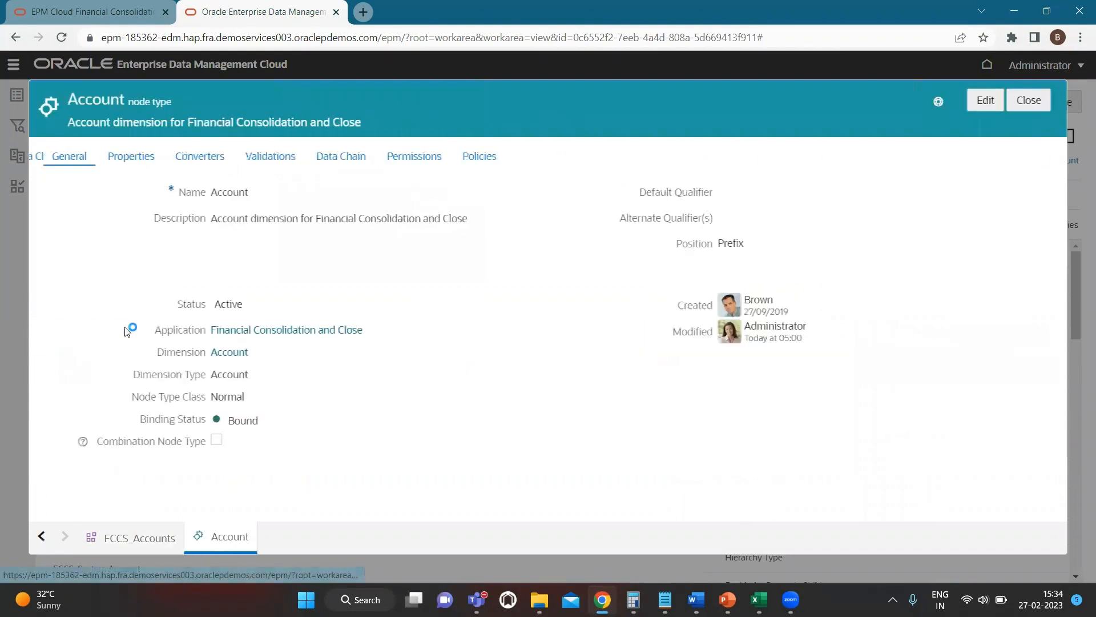
pyautogui.click(199, 159)
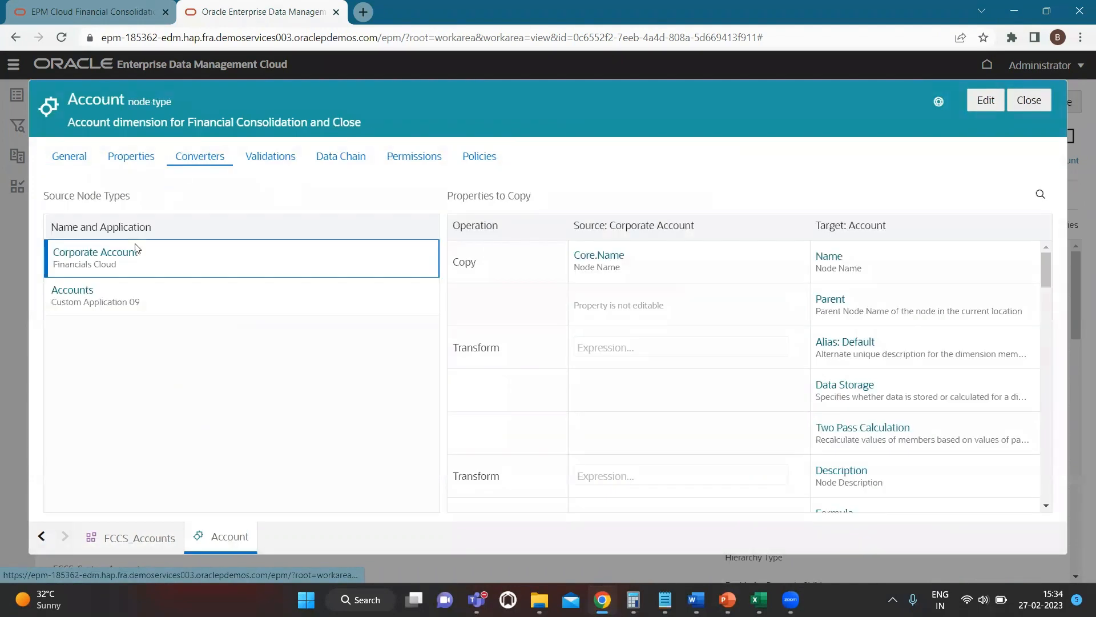
pyautogui.click(161, 303)
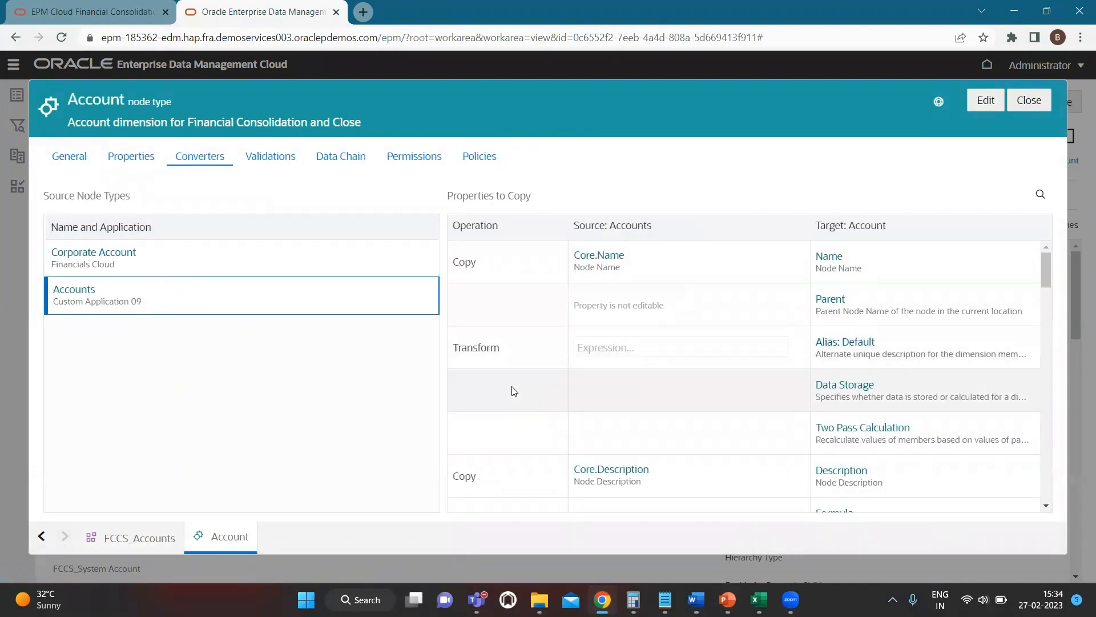
pyautogui.scroll(-3, 657, 387)
pyautogui.scroll(-2, 661, 390)
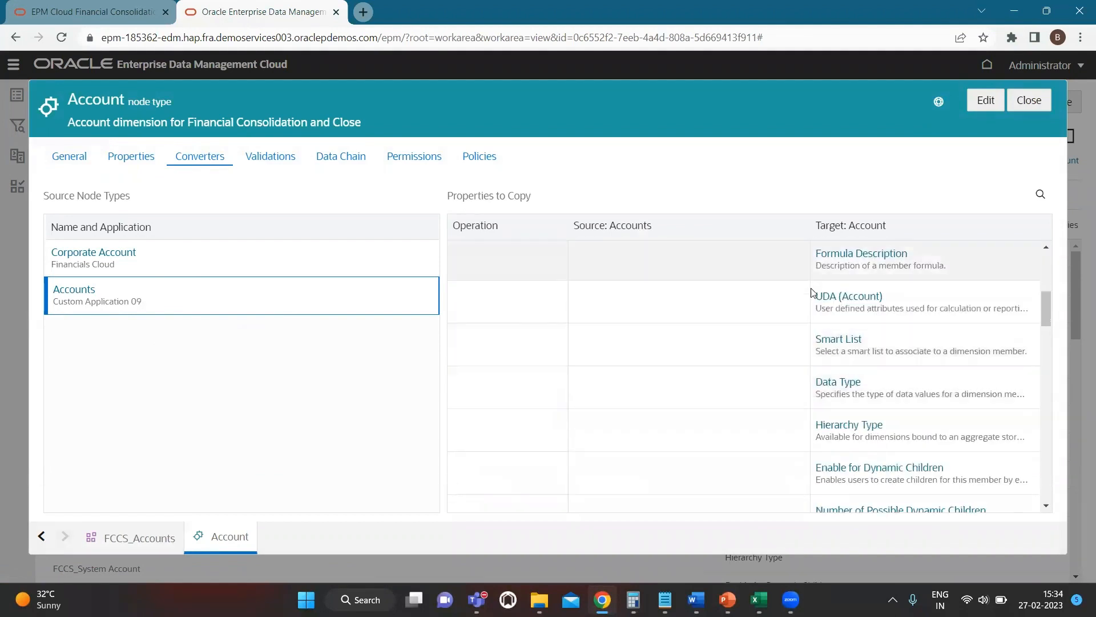
# Step: Edit the Accounts converter and set the operation for the target Account Type property to Transform
pyautogui.click(983, 100)
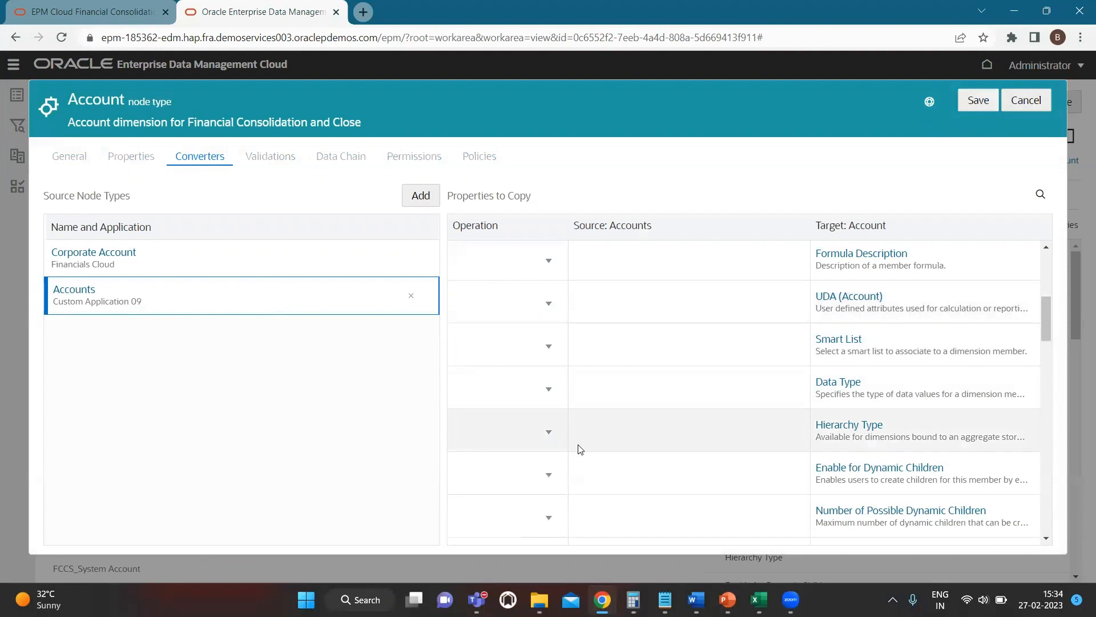
pyautogui.scroll(-5, 591, 415)
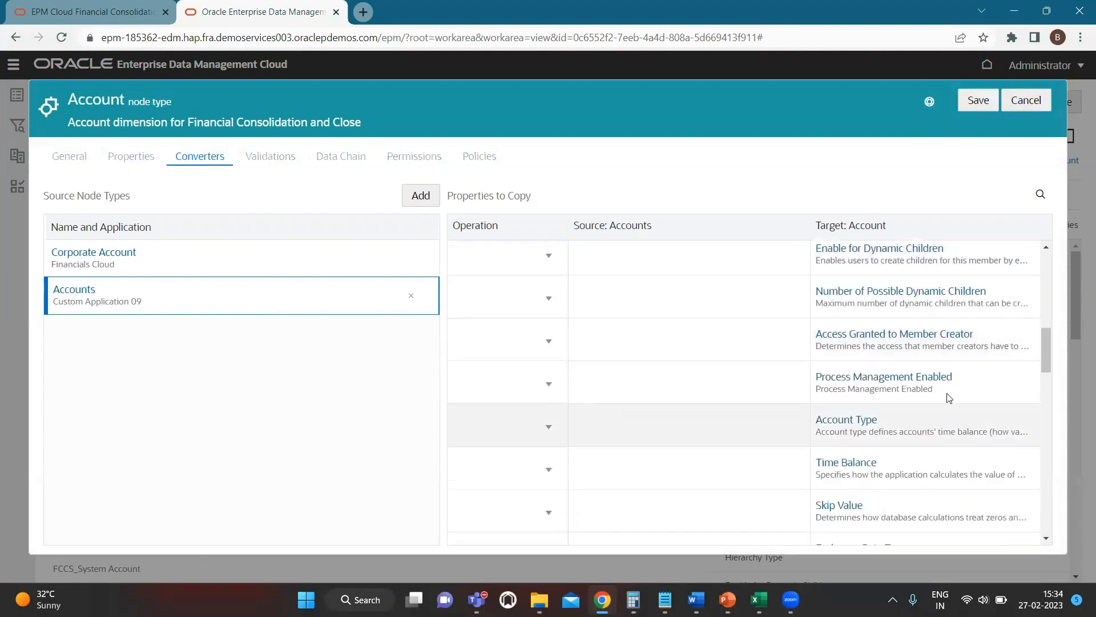
pyautogui.click(548, 429)
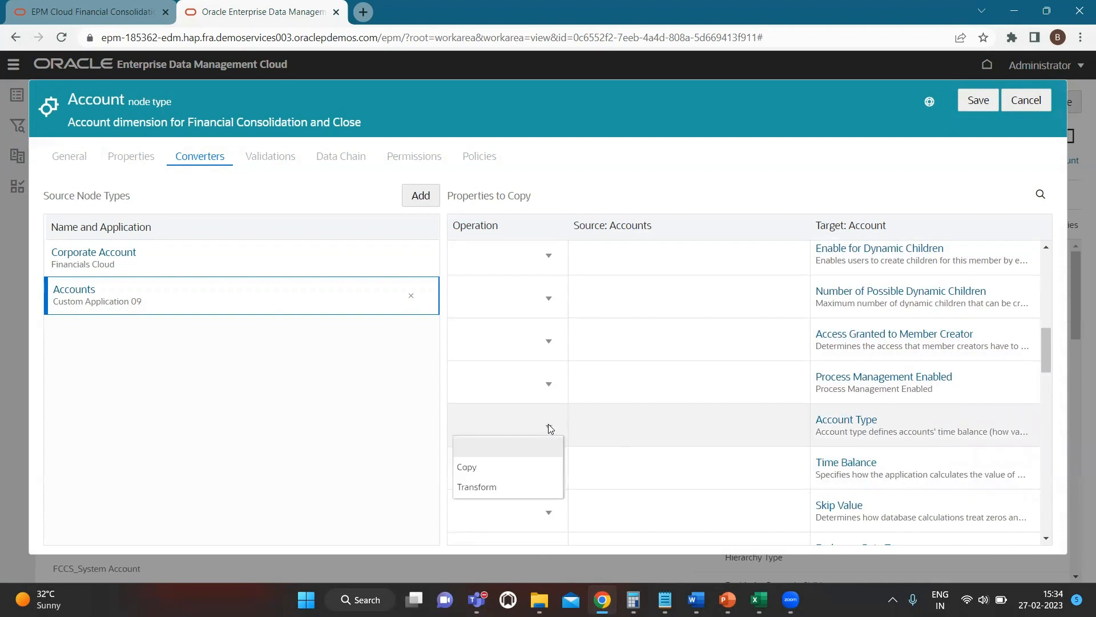
pyautogui.click(496, 489)
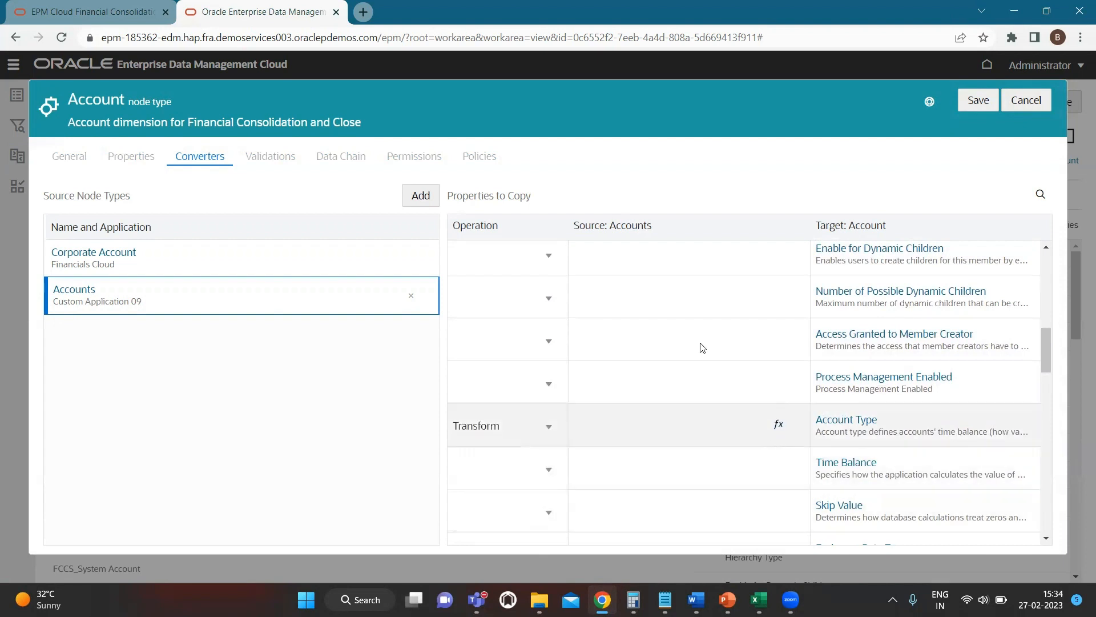
# Step: Make the Account Type transform expression return the Custom_Account Type lookup set from the lookupSets object
pyautogui.click(779, 426)
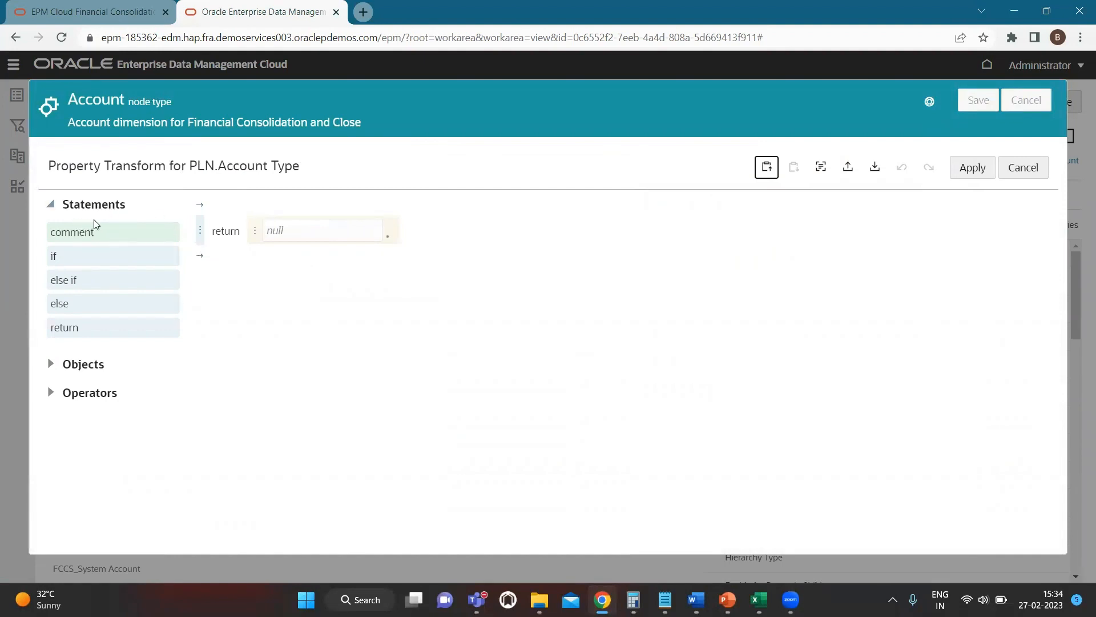
pyautogui.click(51, 366)
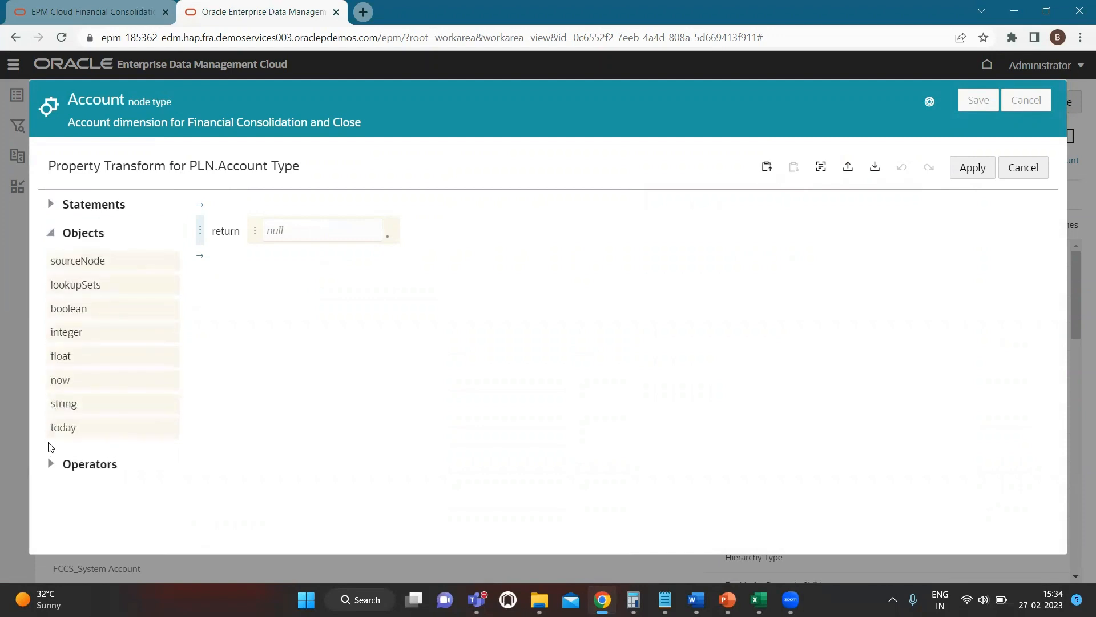
pyautogui.click(49, 466)
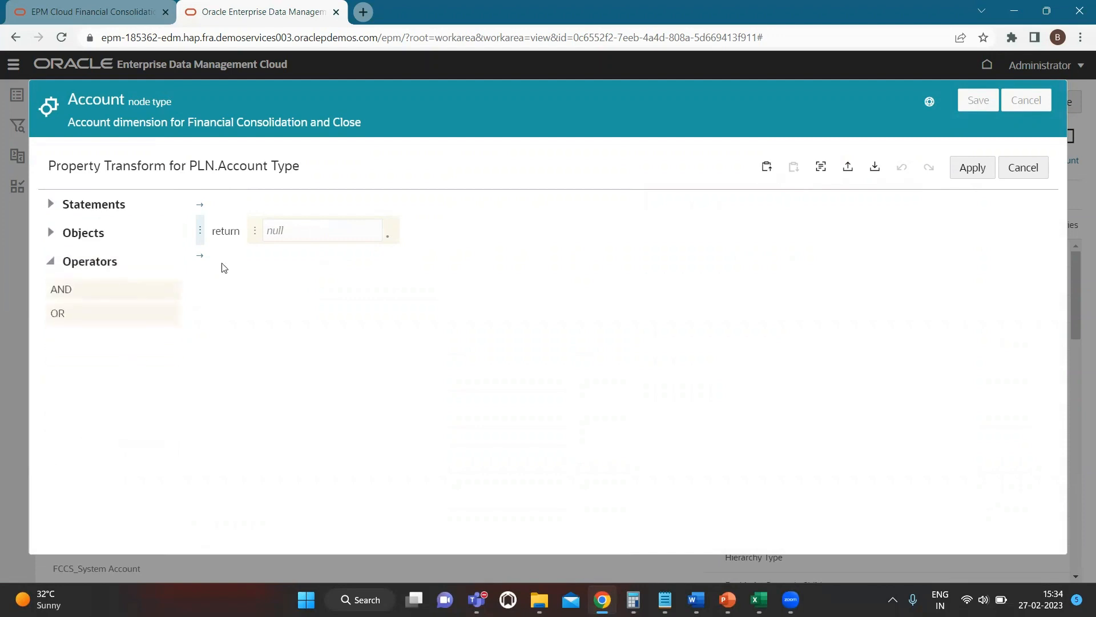
pyautogui.click(51, 205)
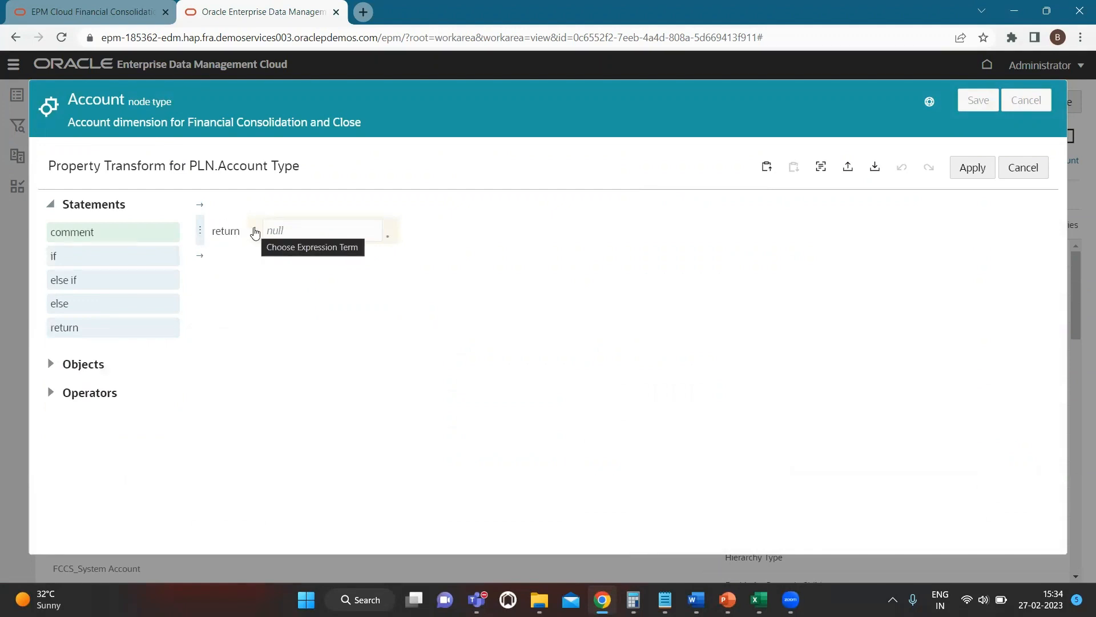
pyautogui.click(254, 232)
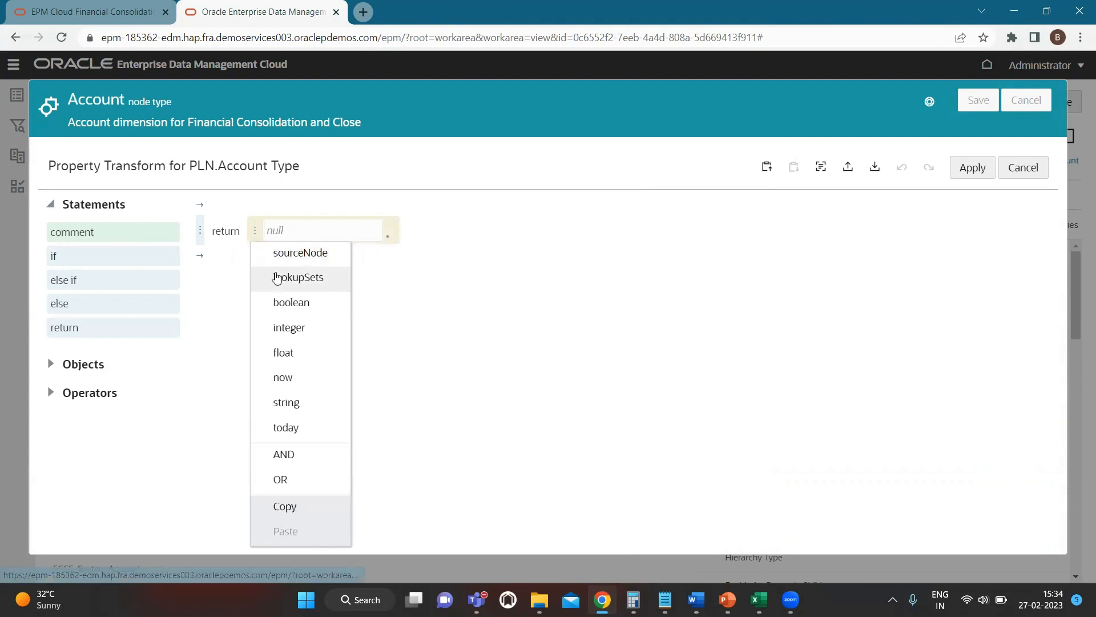
pyautogui.click(272, 278)
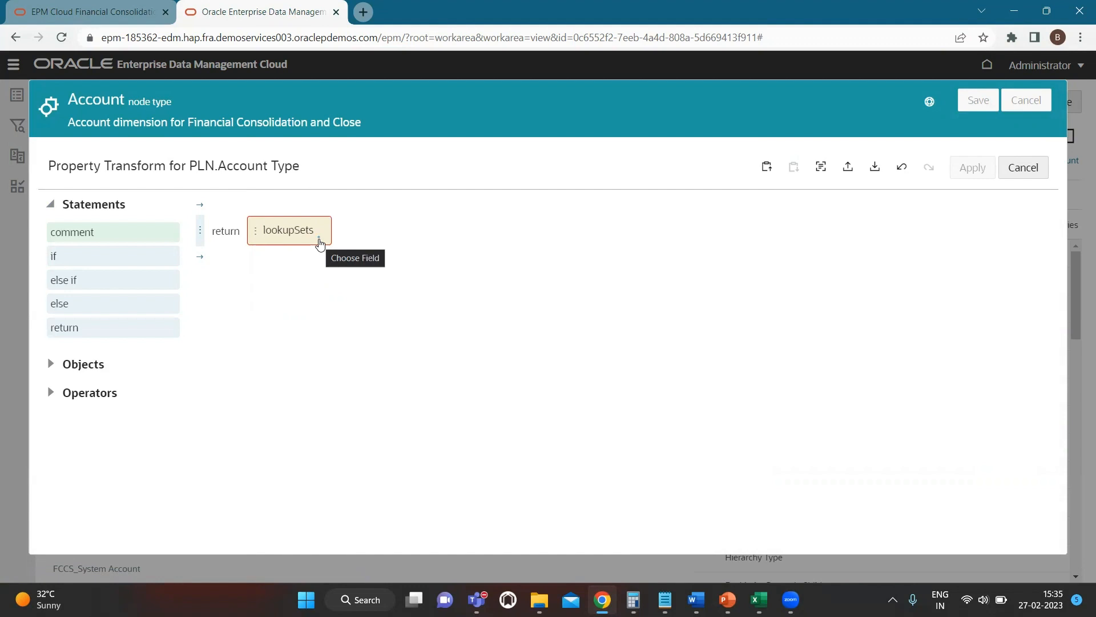
pyautogui.click(319, 242)
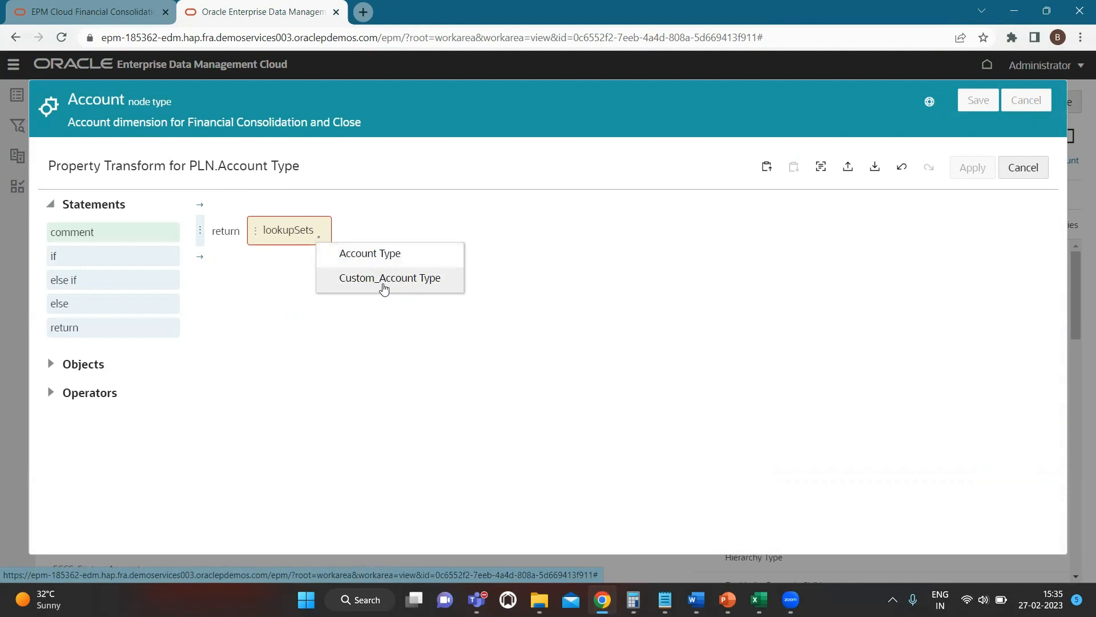
pyautogui.click(384, 289)
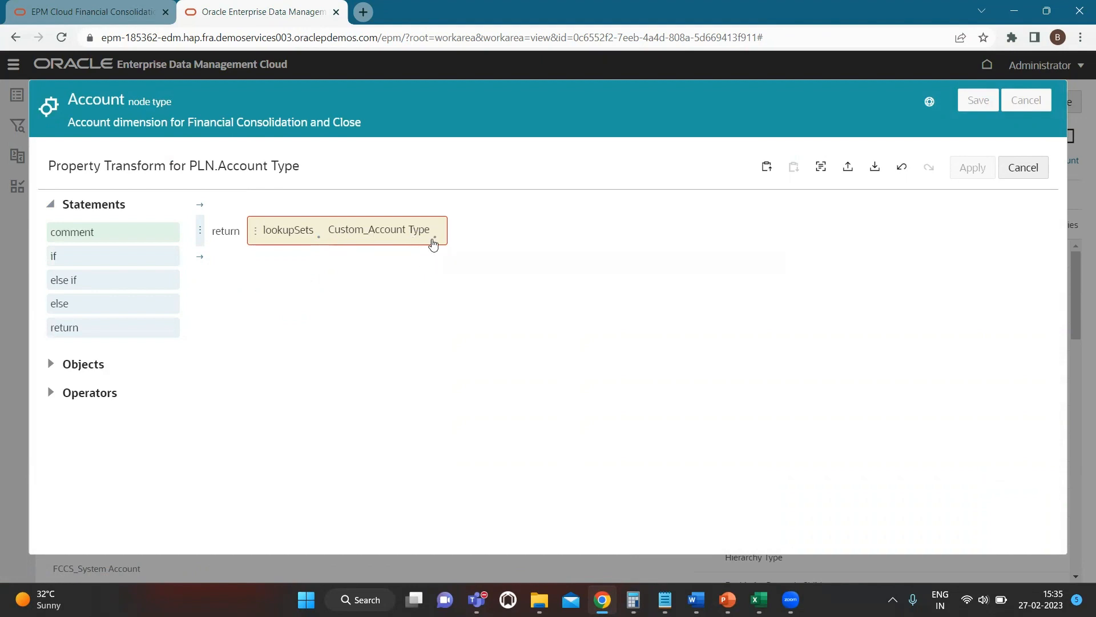
# Step: Add the find function to the Custom_Account Type lookup set, searching for the source node's Custom.Account Type property
pyautogui.click(435, 242)
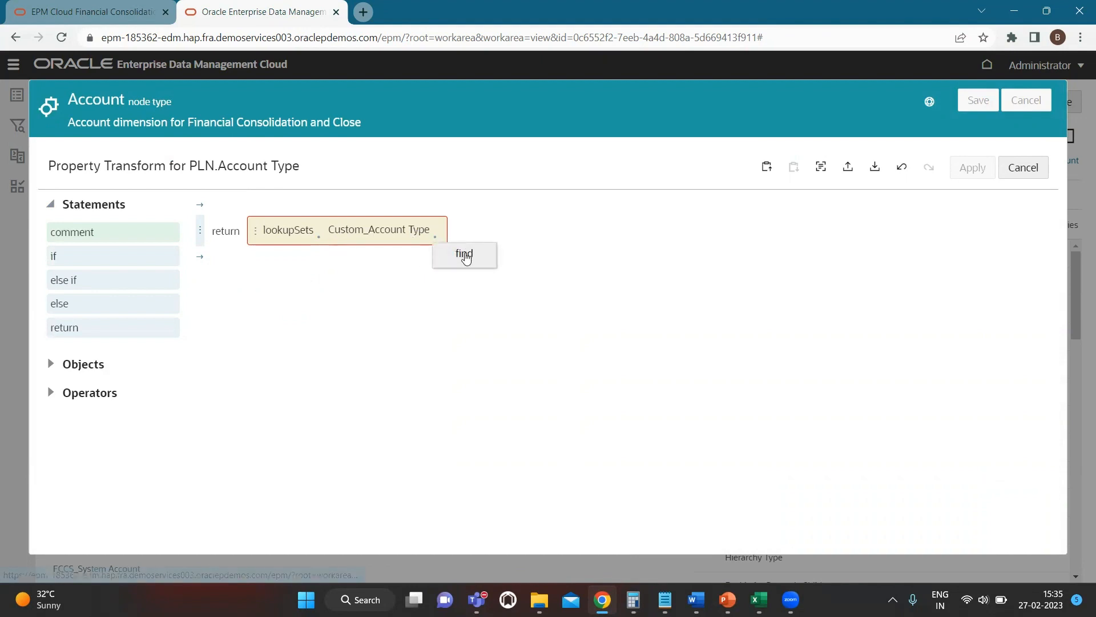
pyautogui.click(465, 258)
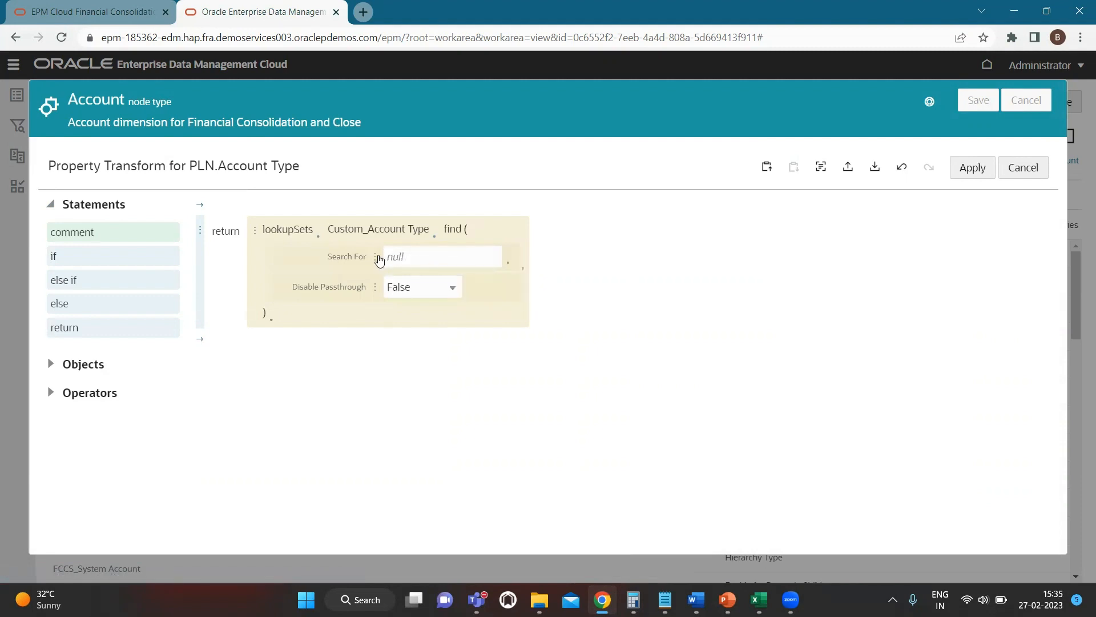
pyautogui.click(376, 256)
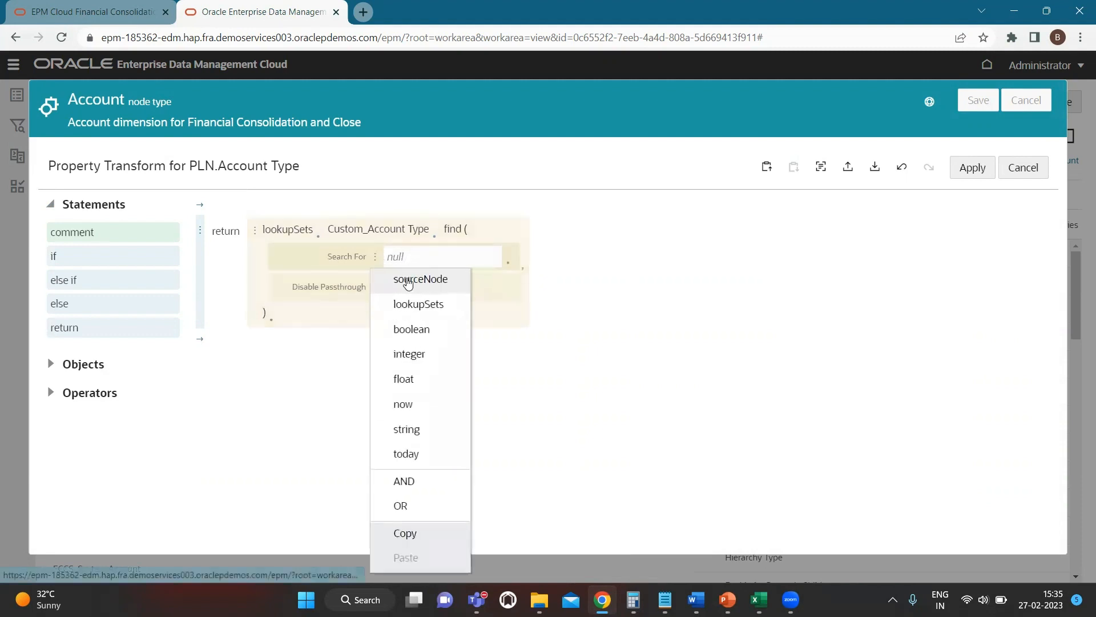
pyautogui.click(407, 280)
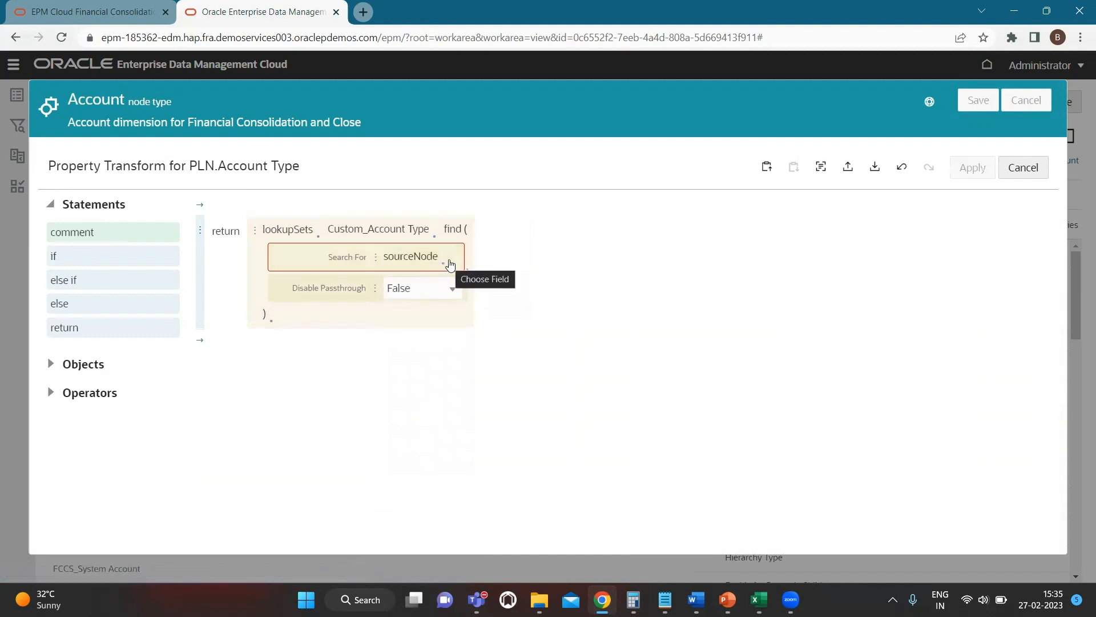
pyautogui.click(449, 263)
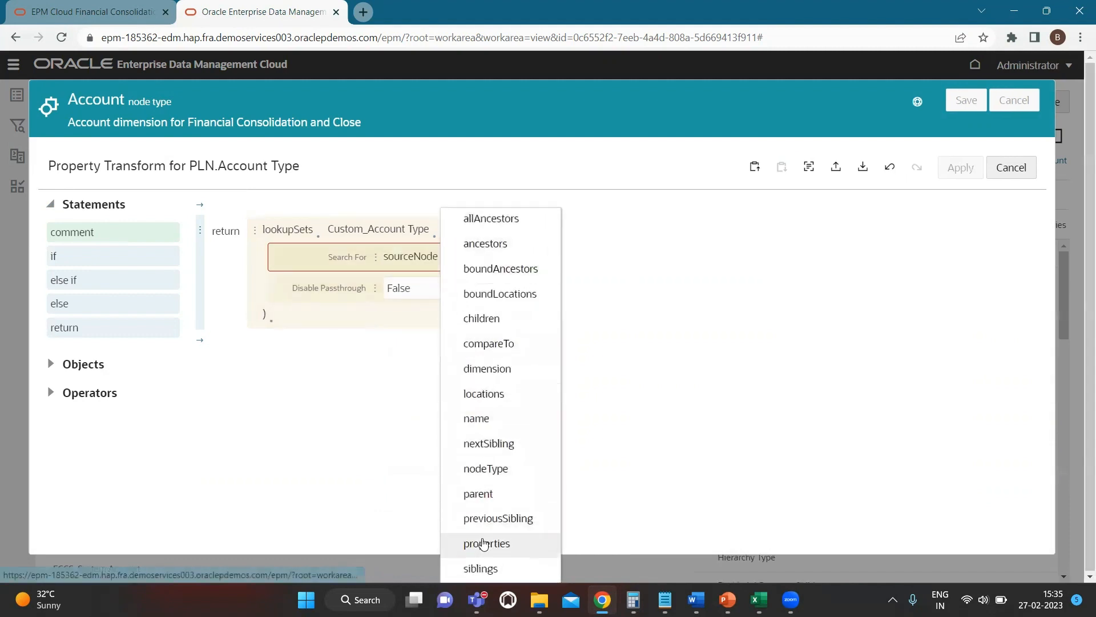
pyautogui.click(484, 543)
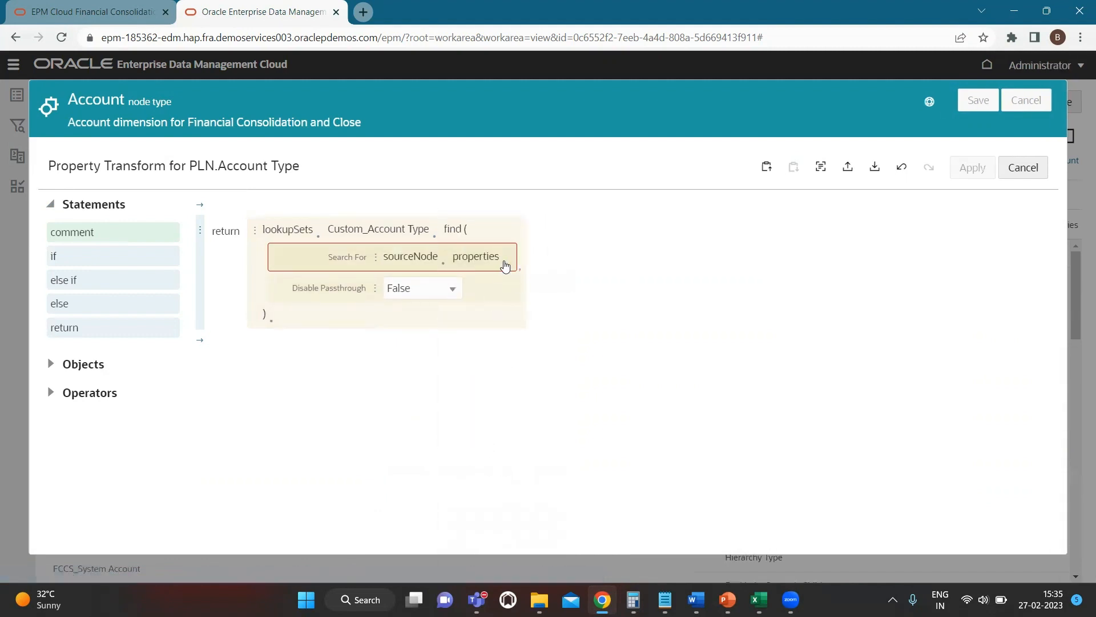
pyautogui.click(508, 264)
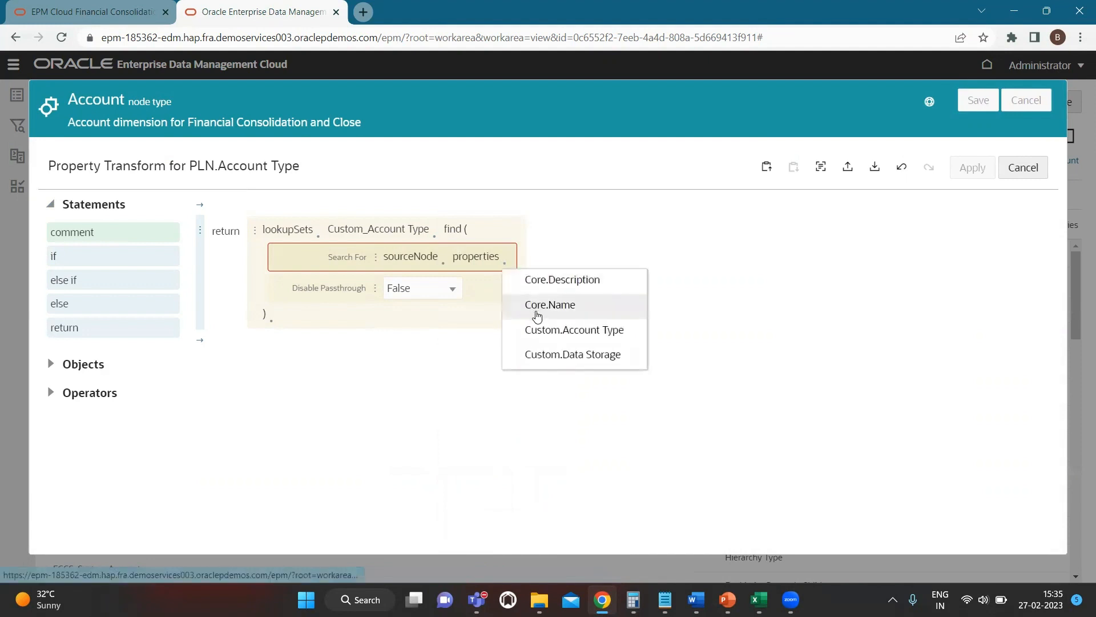
pyautogui.click(535, 332)
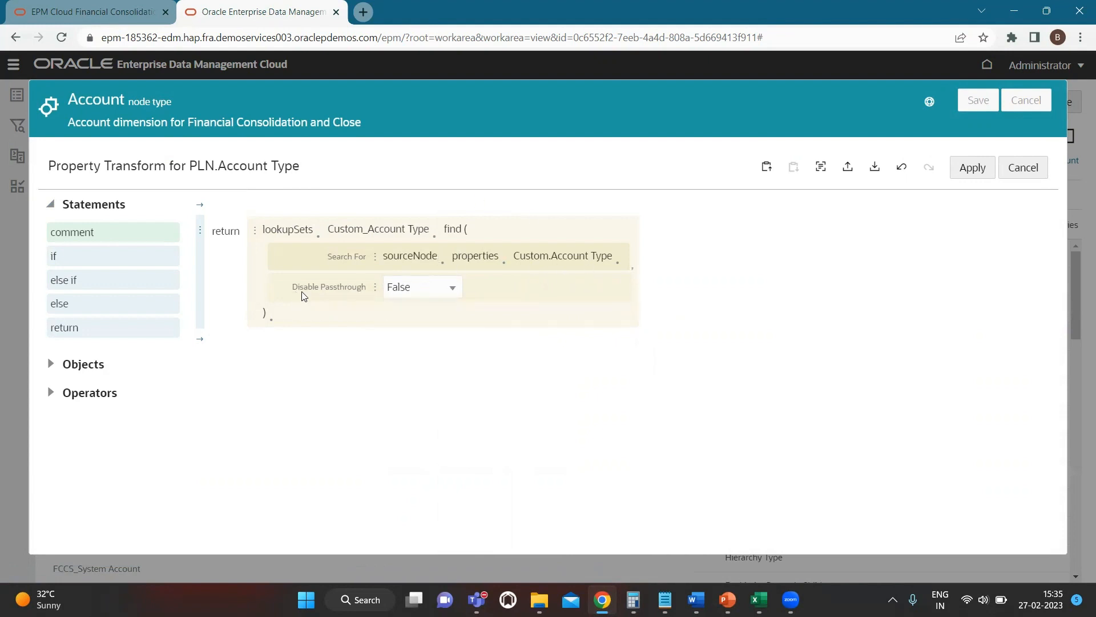
# Step: Try the True option for Disable Passthrough in the find function and set it back to False
pyautogui.click(422, 289)
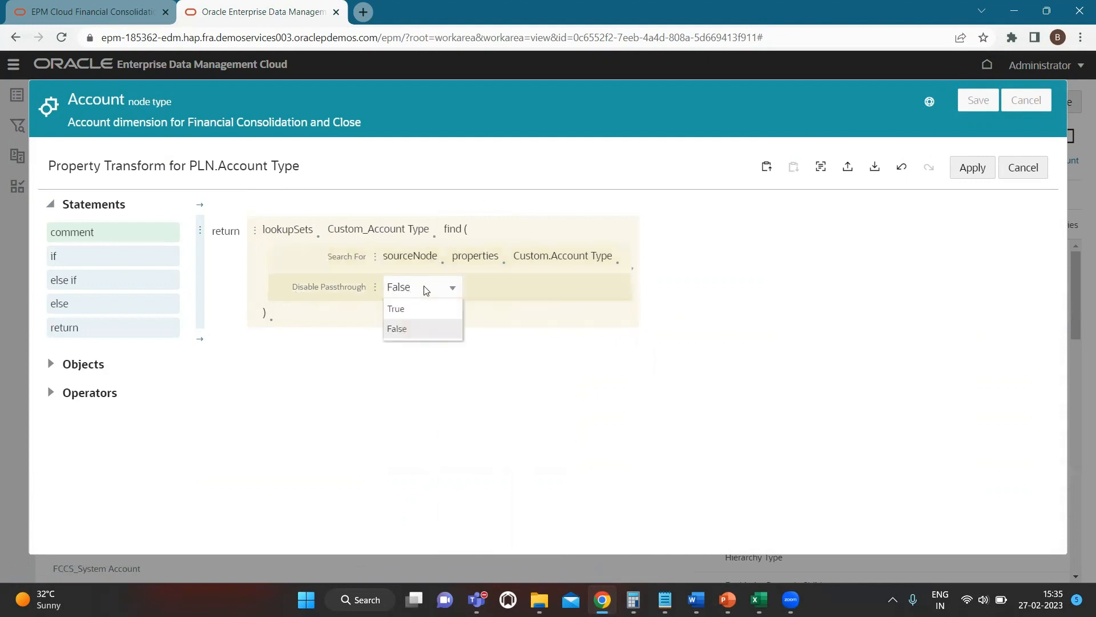
pyautogui.click(415, 311)
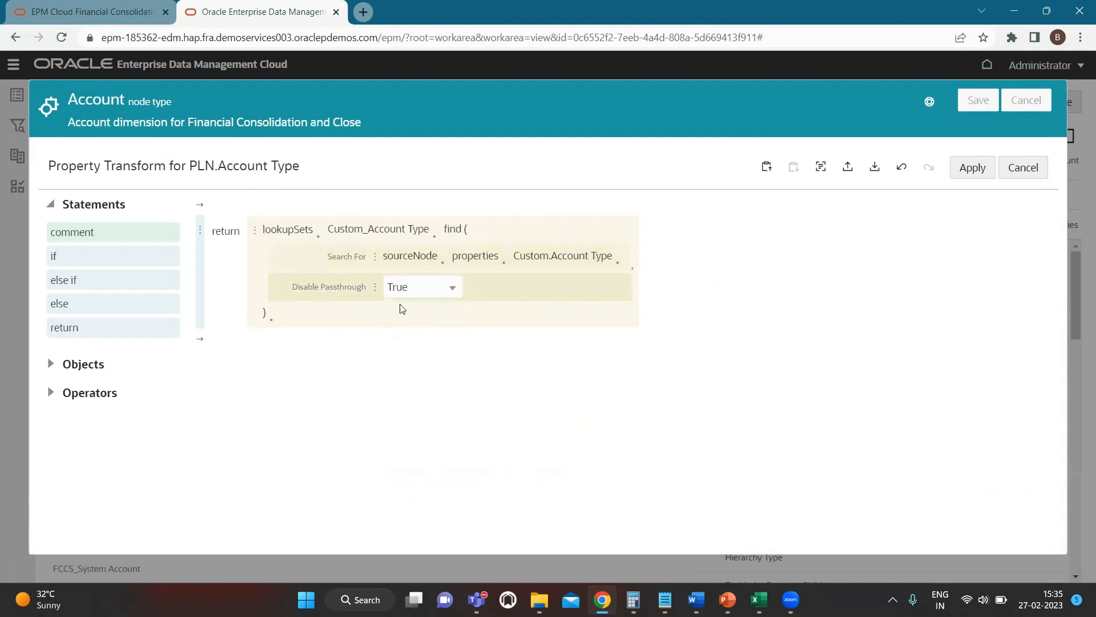
pyautogui.click(440, 298)
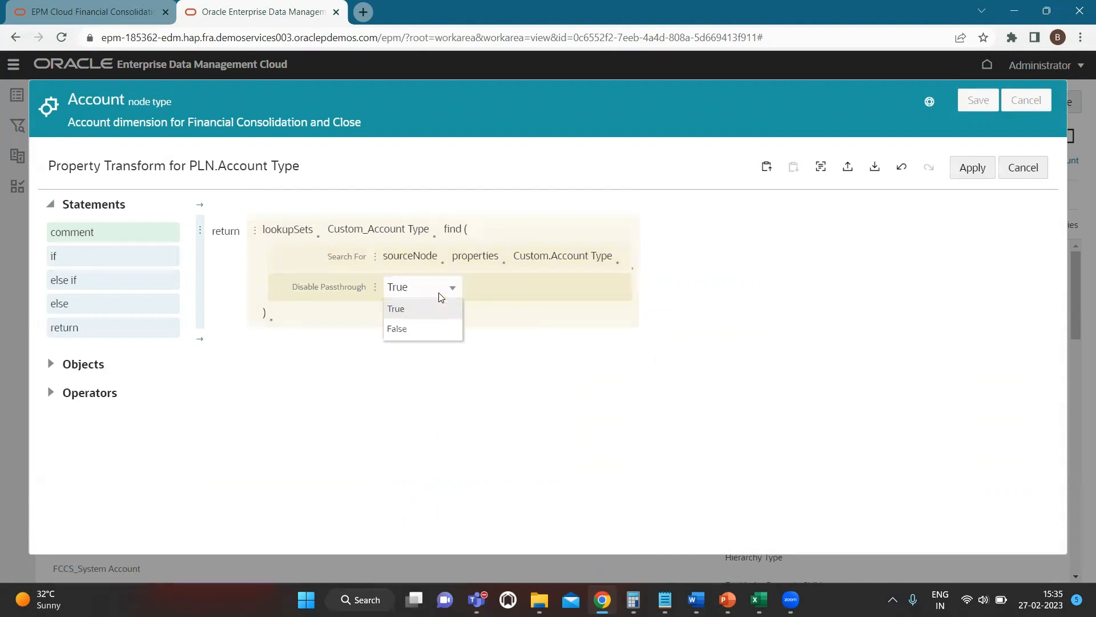
pyautogui.click(424, 329)
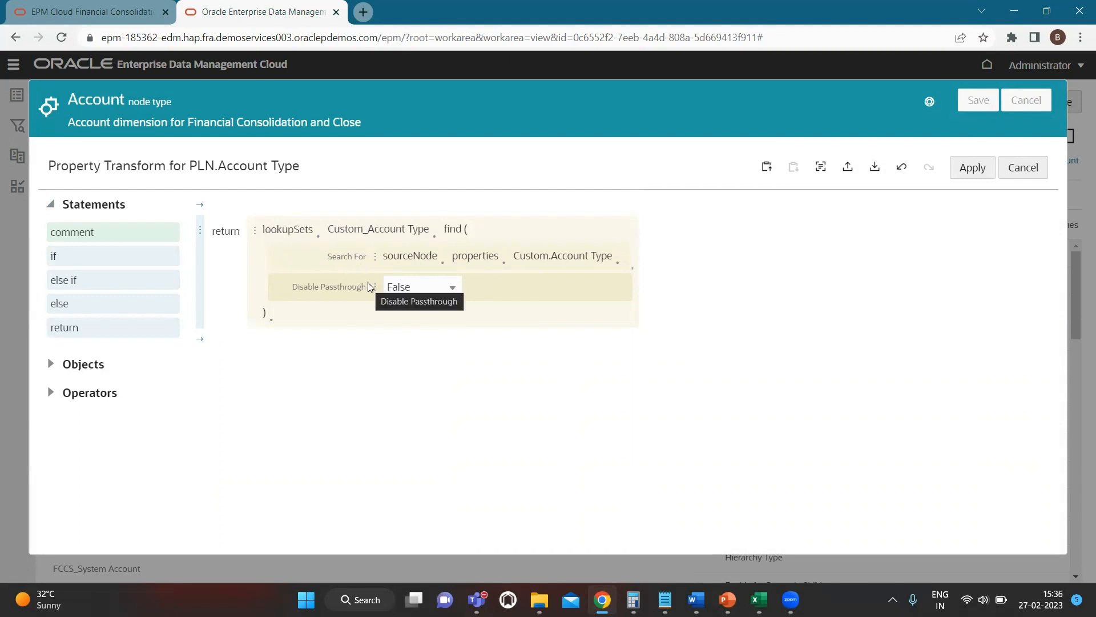
pyautogui.click(423, 290)
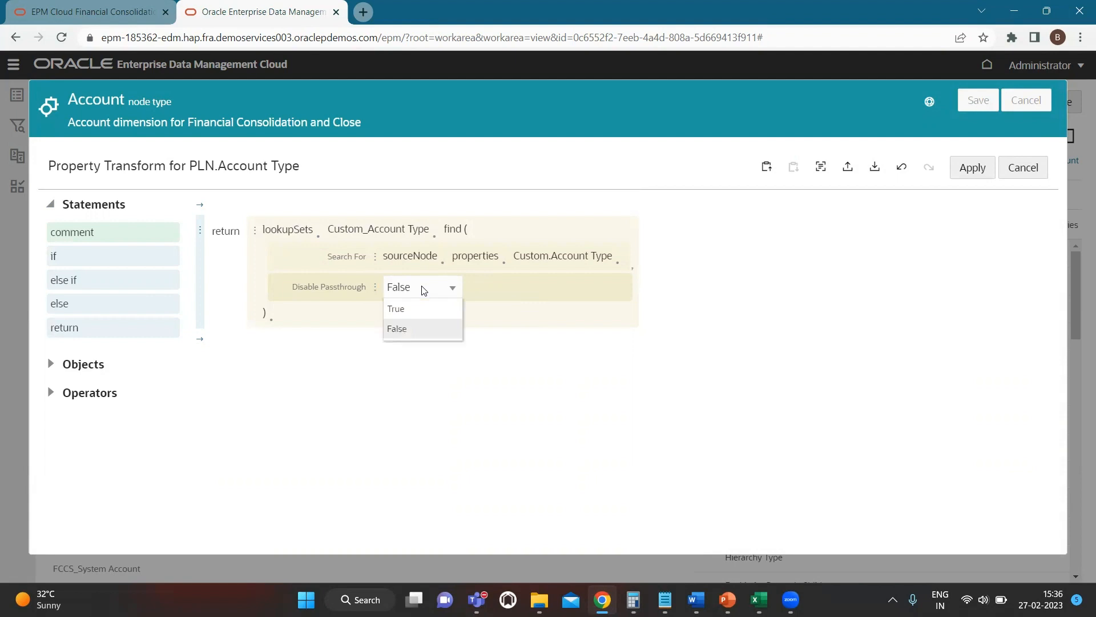
pyautogui.click(420, 330)
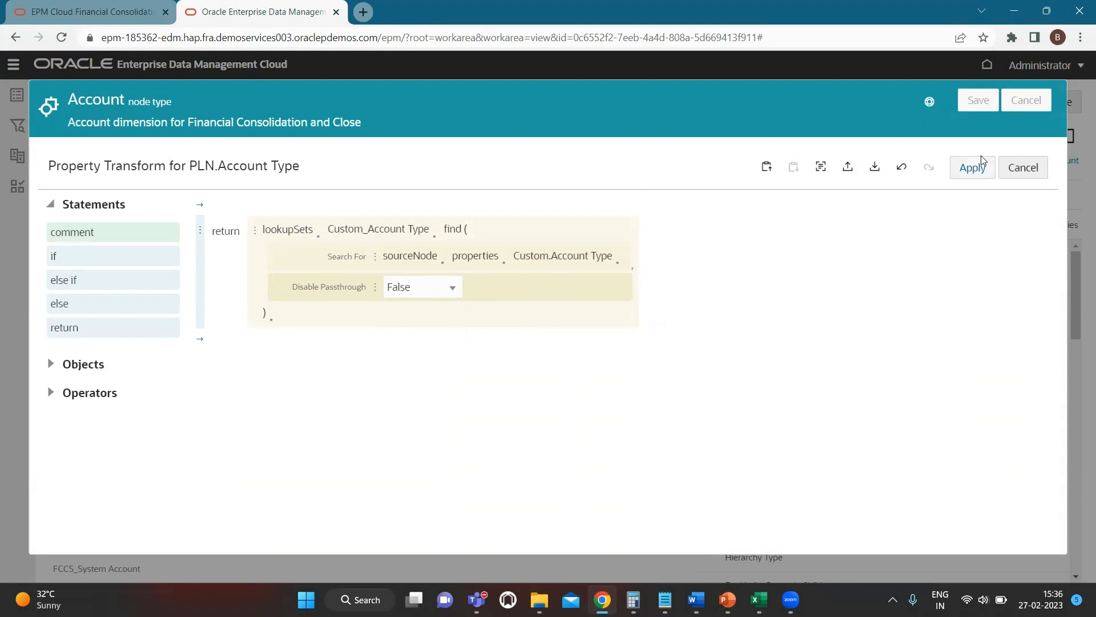
# Step: Apply the Account Type transform expression, save and close the Account node type, and reload the Master View (EPM ERP)
pyautogui.click(965, 170)
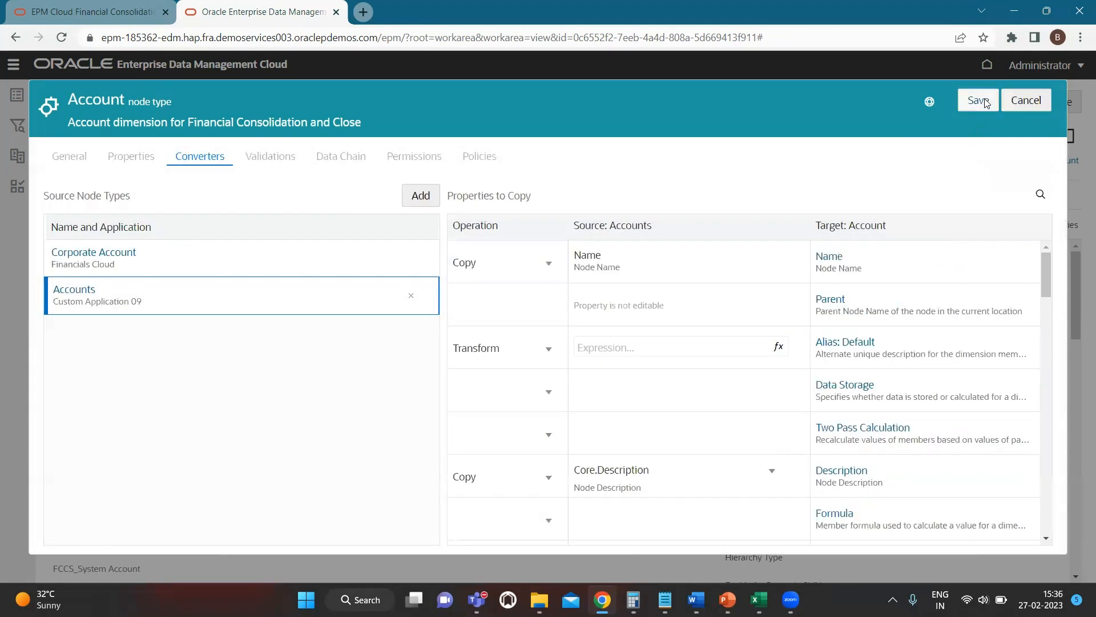
pyautogui.click(986, 102)
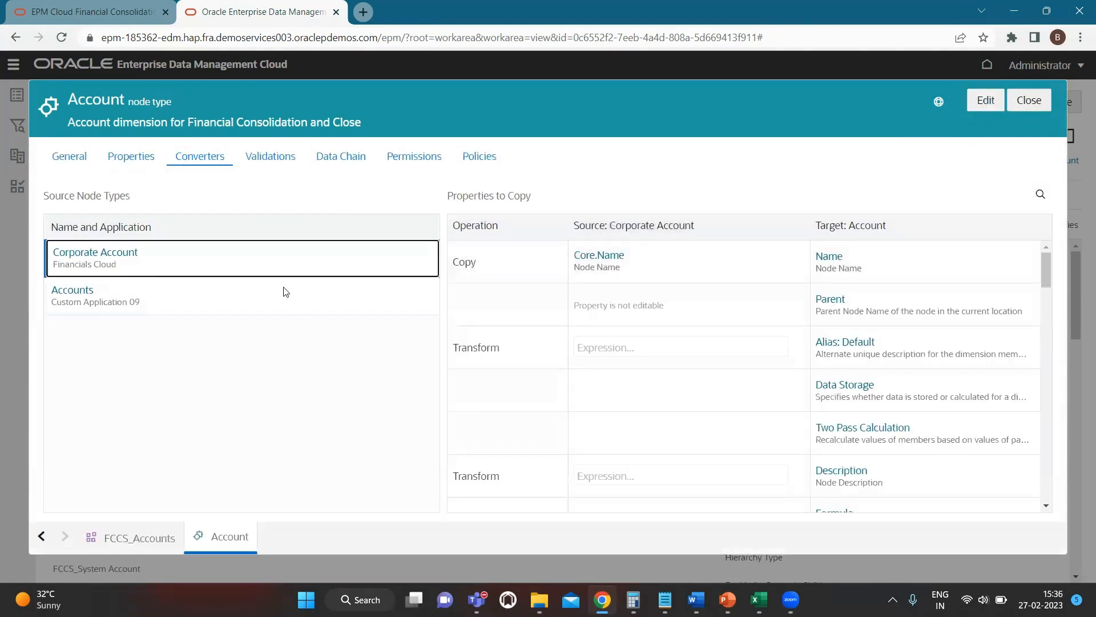
pyautogui.click(1039, 101)
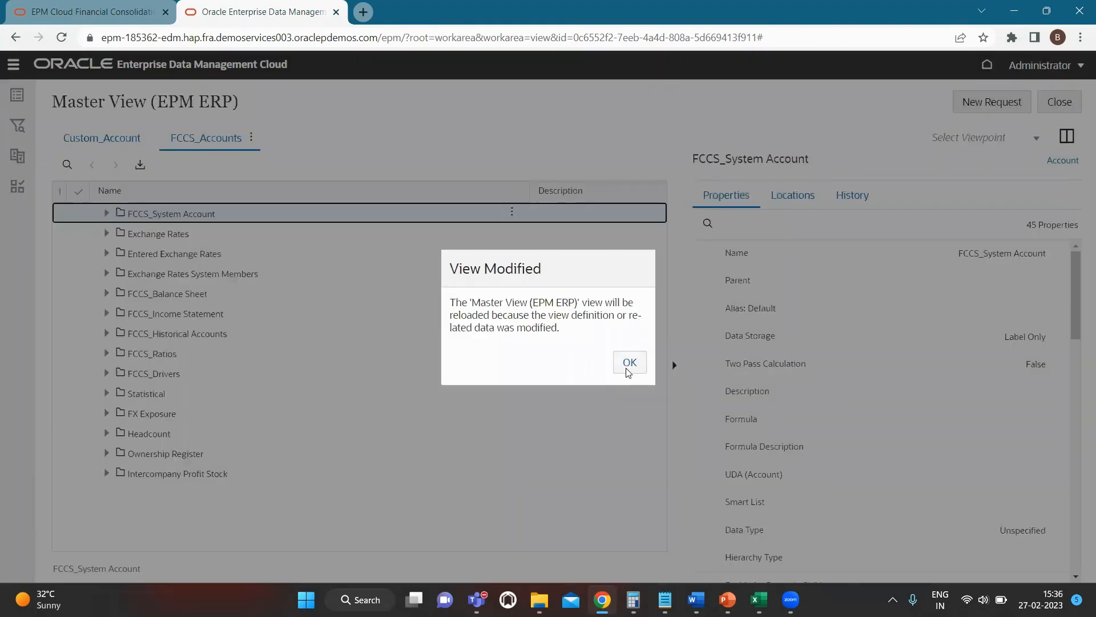
pyautogui.click(629, 363)
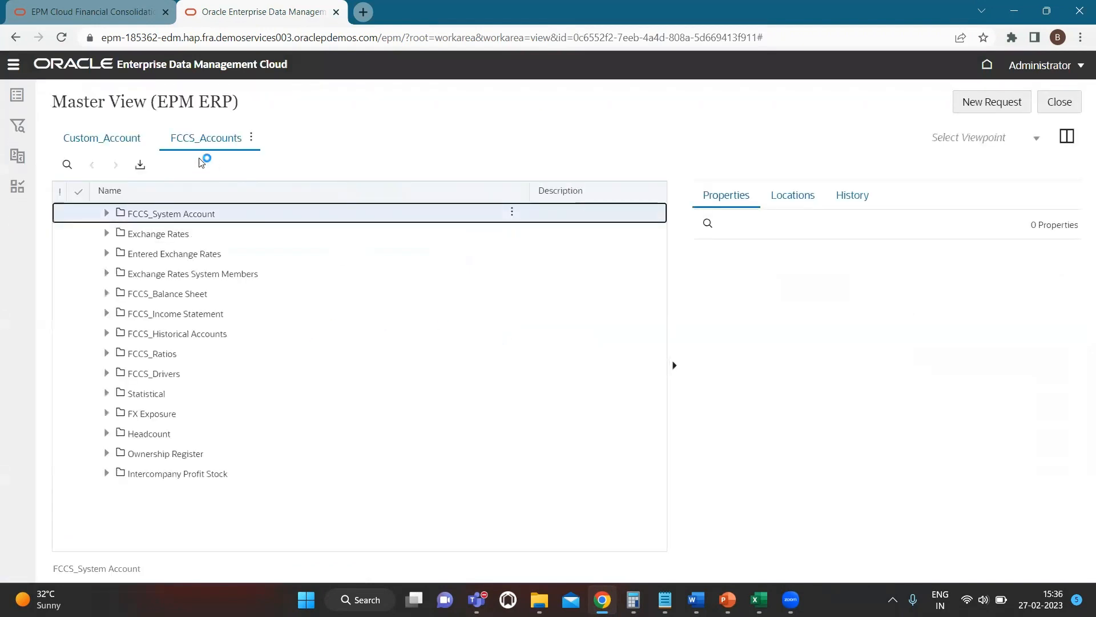
# Step: Show the viewpoints side by side with Custom_Account as the first and FCCS_Accounts as the second
pyautogui.click(1060, 138)
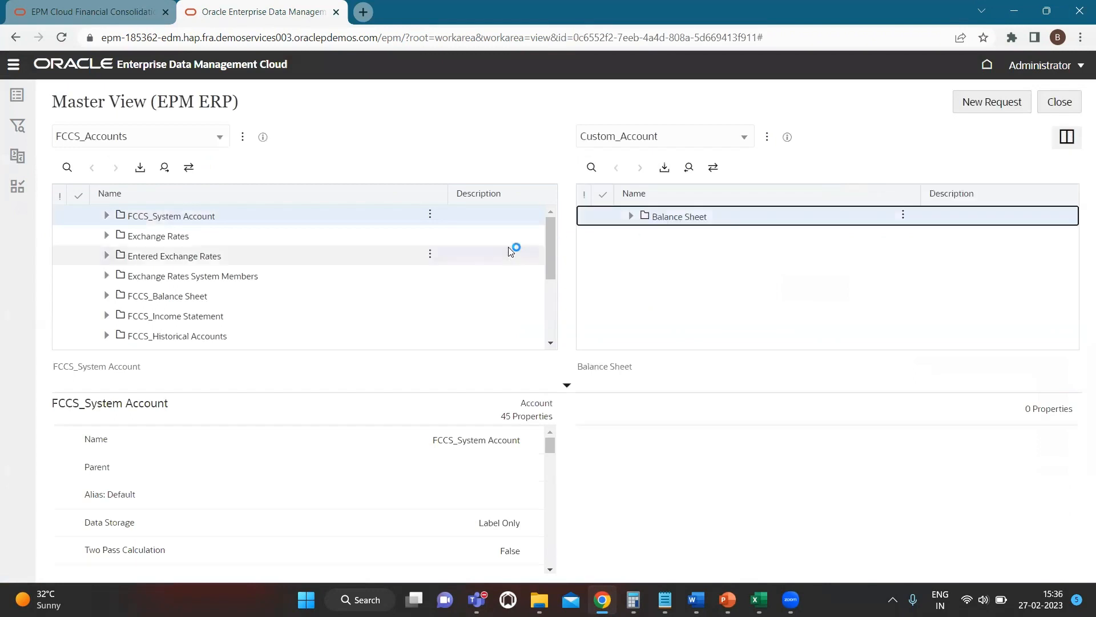
pyautogui.click(1067, 137)
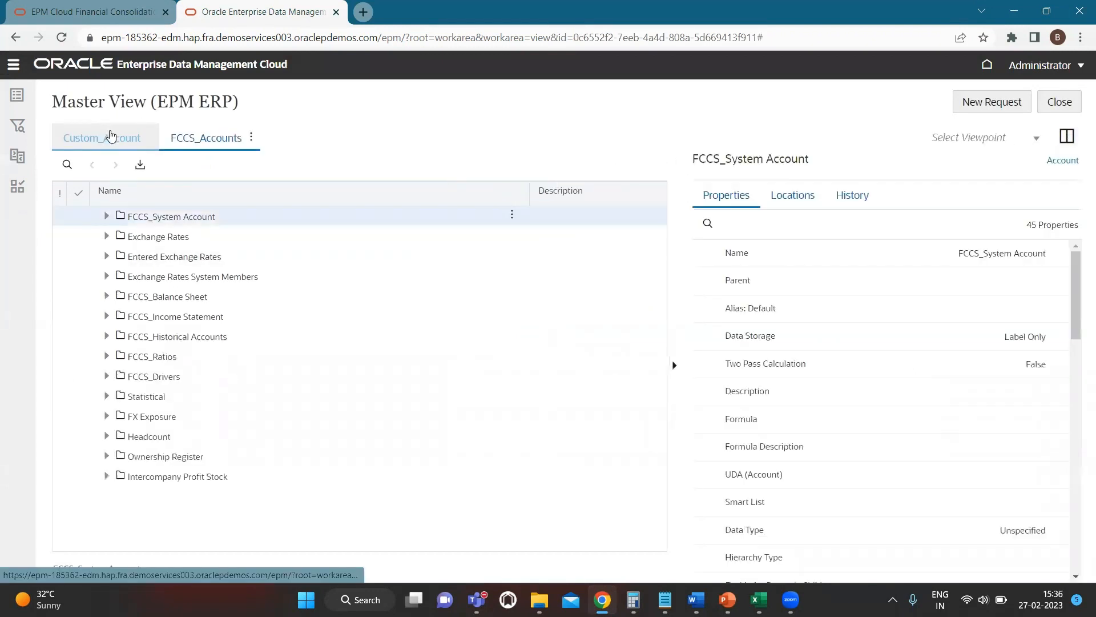
pyautogui.click(101, 138)
pyautogui.click(1067, 138)
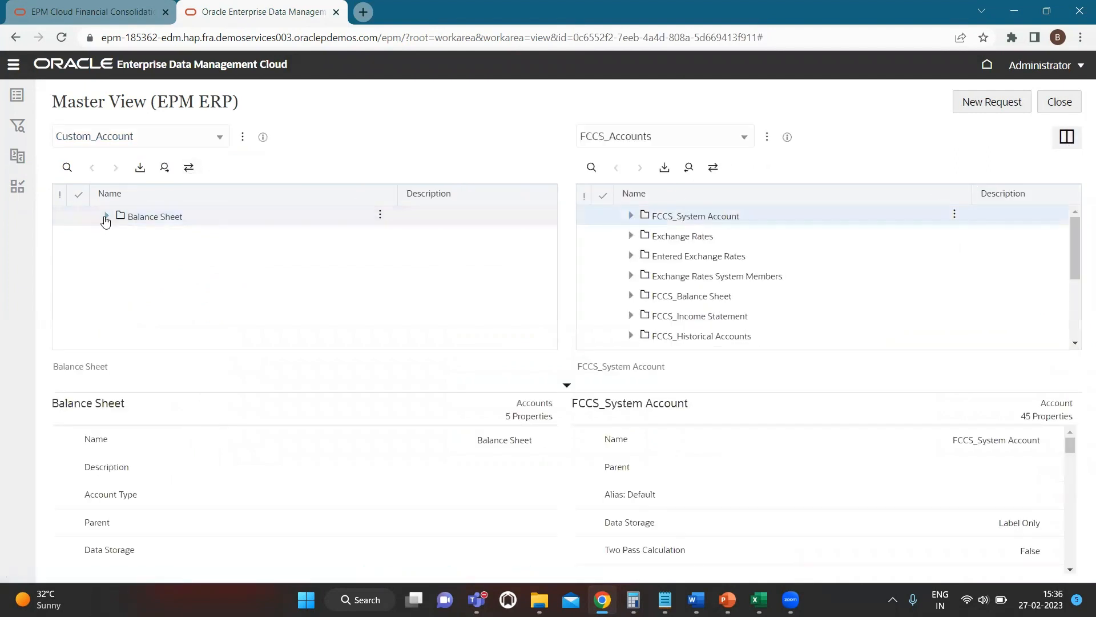
# Step: Expand the Custom_Account hierarchy through Balance Sheet, Total Assets and Current Assets to the accounts under Cash and Cash Equivalents
pyautogui.click(107, 218)
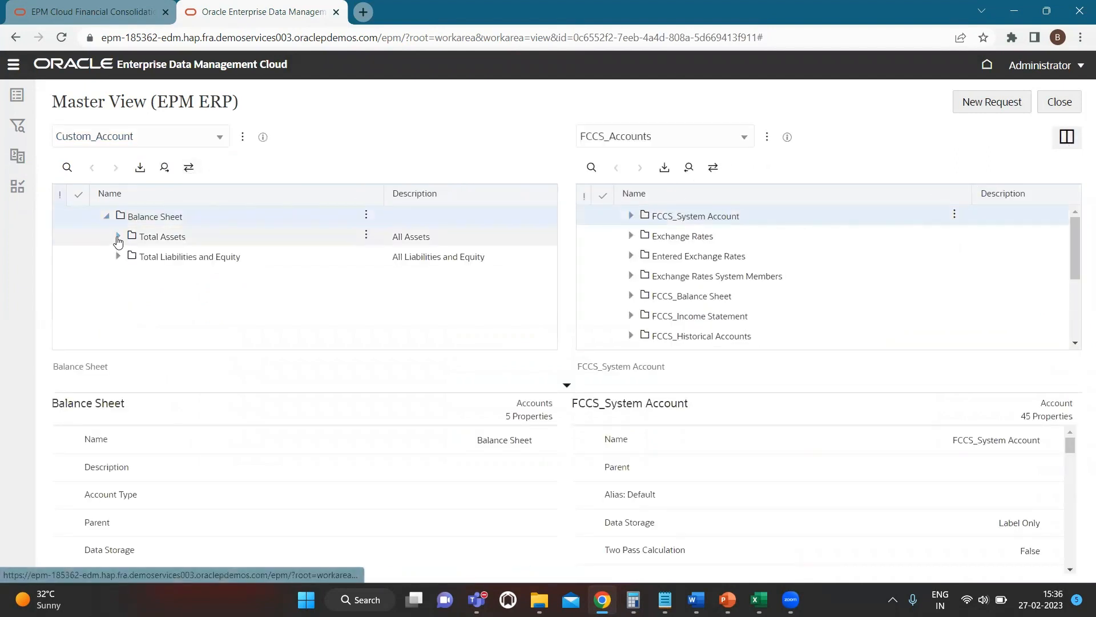
pyautogui.click(118, 238)
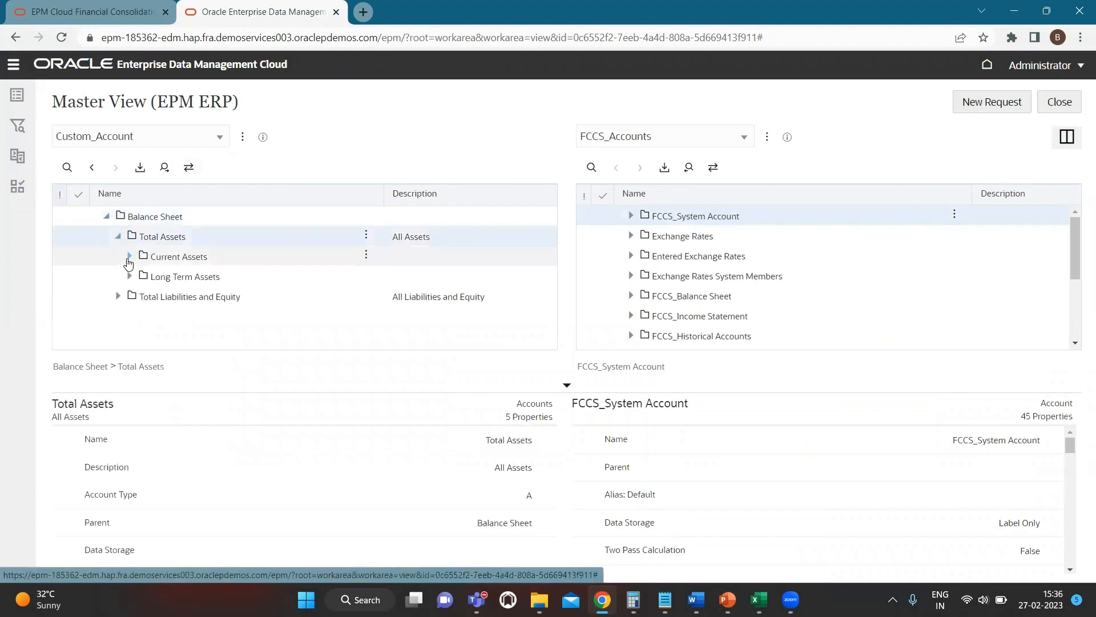
pyautogui.click(128, 260)
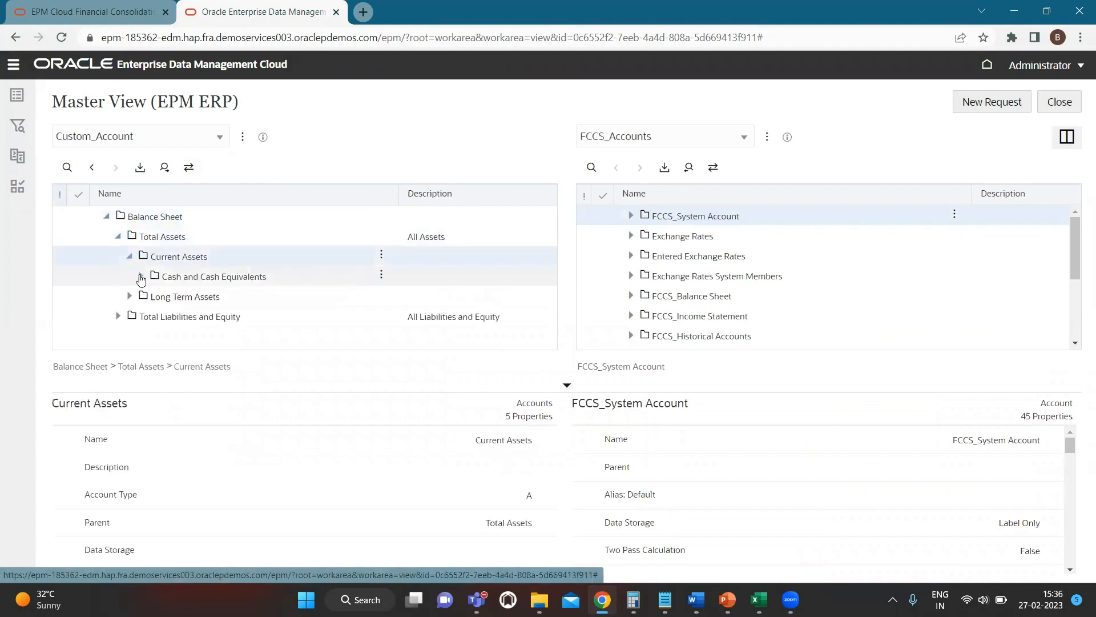
pyautogui.click(141, 278)
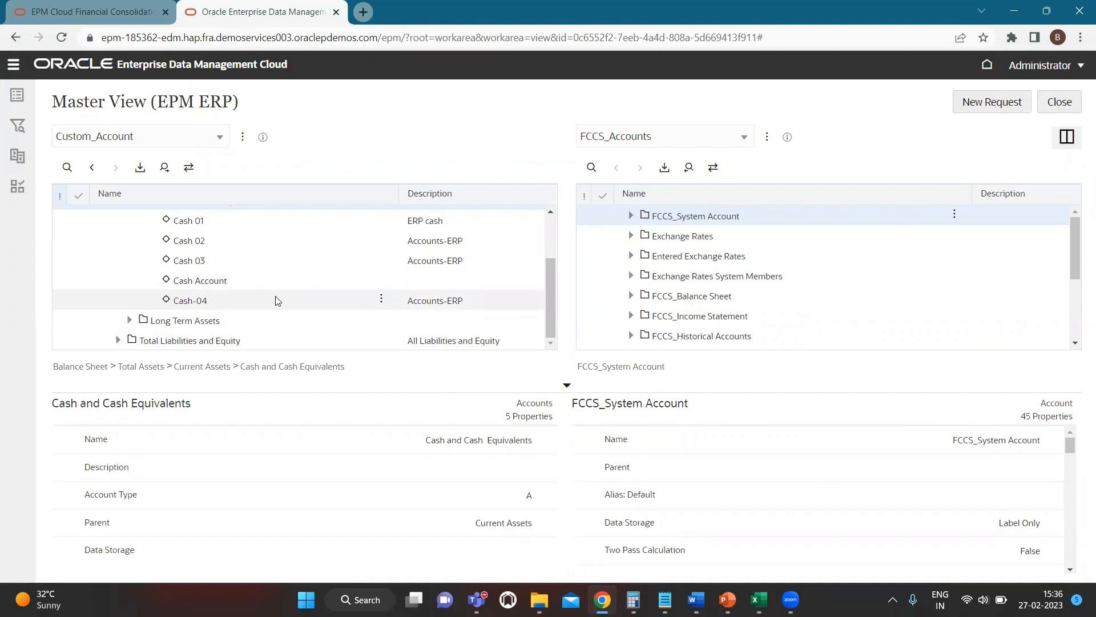
pyautogui.scroll(1, 277, 297)
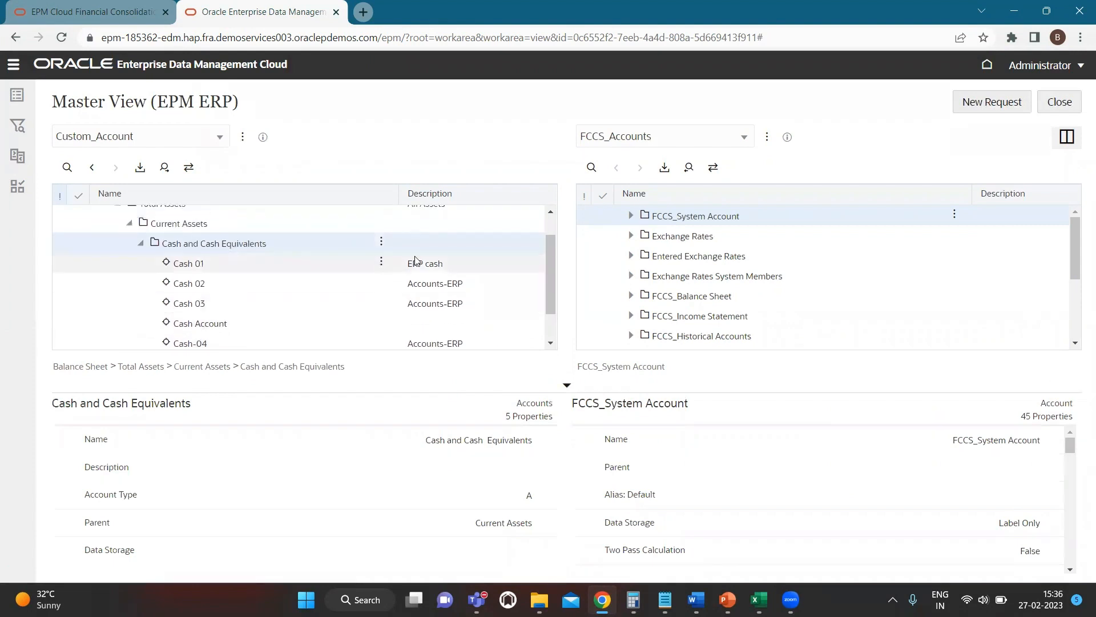
# Step: Start a new request and add an account named Cash 05 under Cash and Cash Equivalents in Custom_Account
pyautogui.click(958, 112)
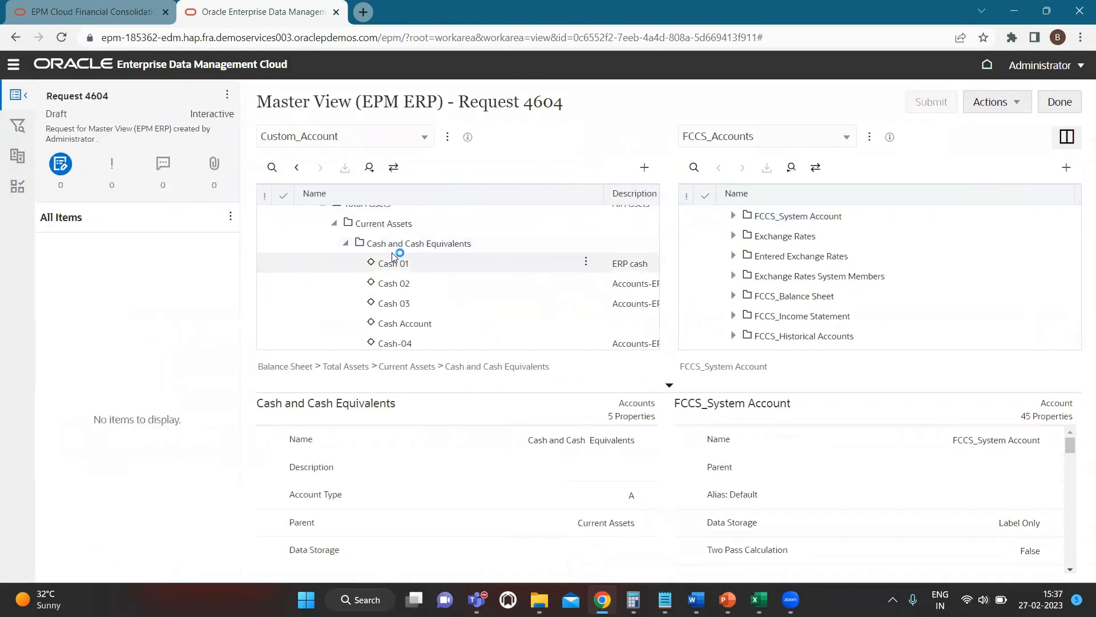
pyautogui.click(522, 241)
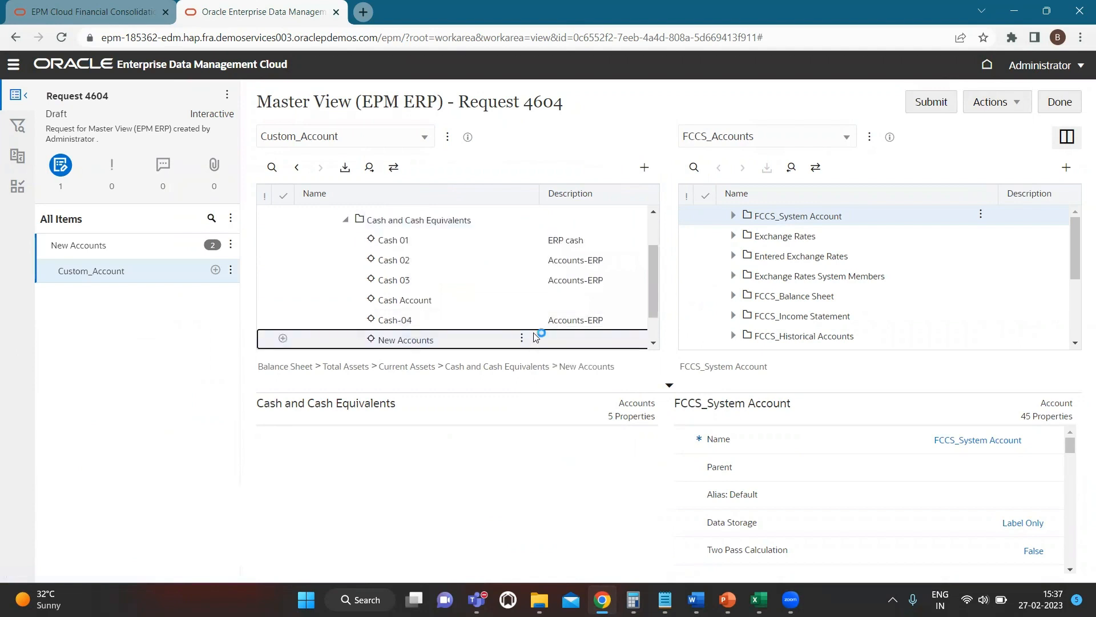
pyautogui.click(557, 445)
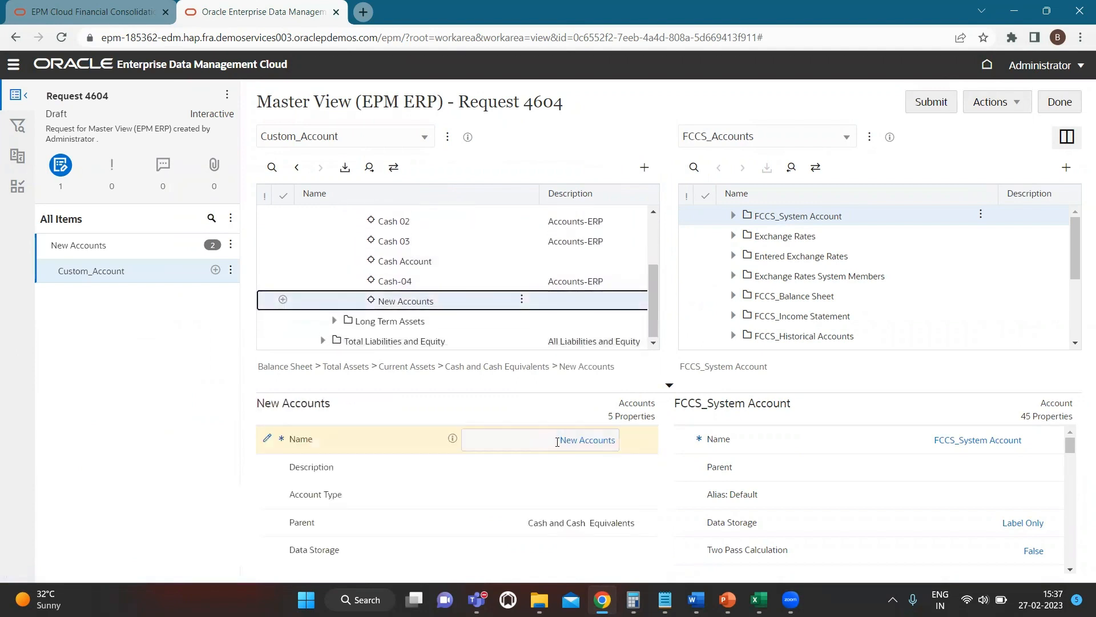
pyautogui.moveTo(558, 442); pyautogui.dragTo(652, 454)
pyautogui.press('BackSpace')
pyautogui.write('Cash')
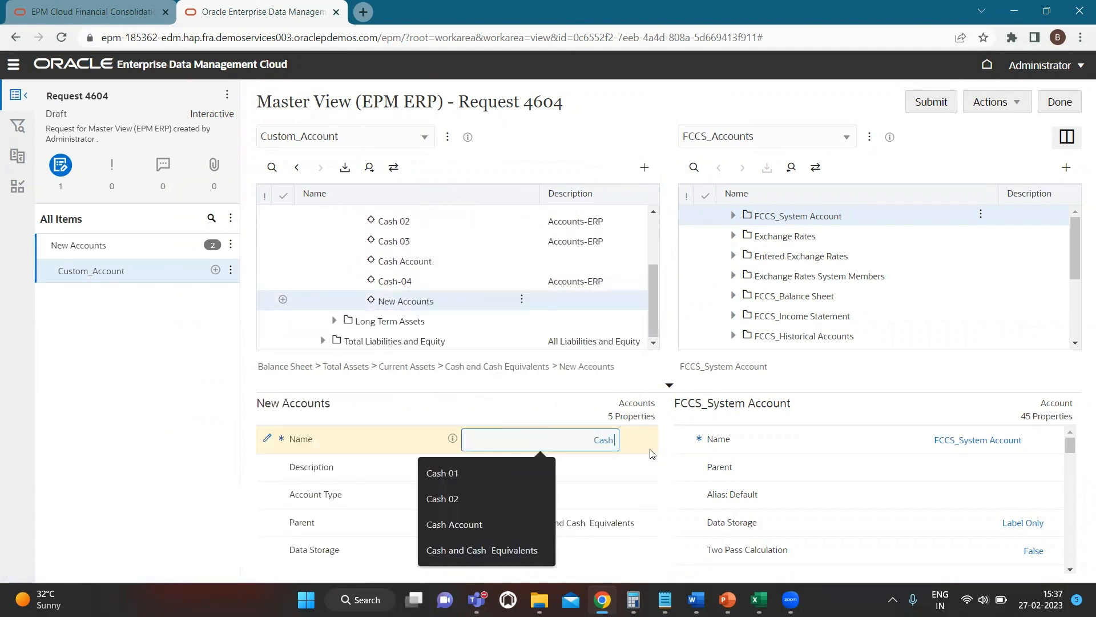
pyautogui.write(' 05')
pyautogui.click(578, 467)
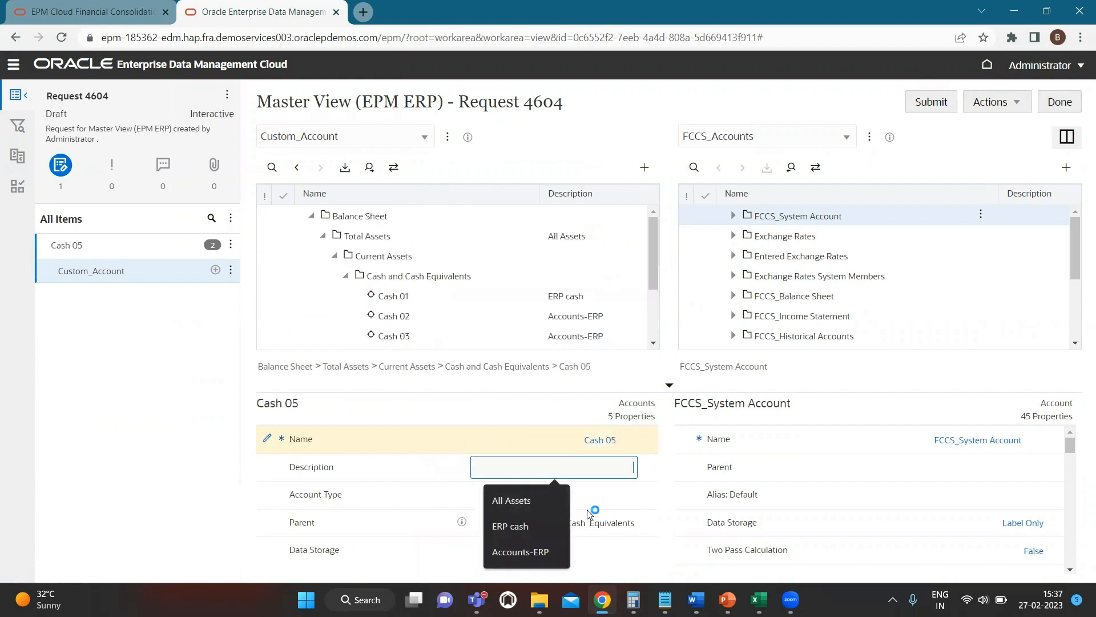
# Step: Set the Account Type of the Cash 05 account to ERP-A
pyautogui.click(602, 498)
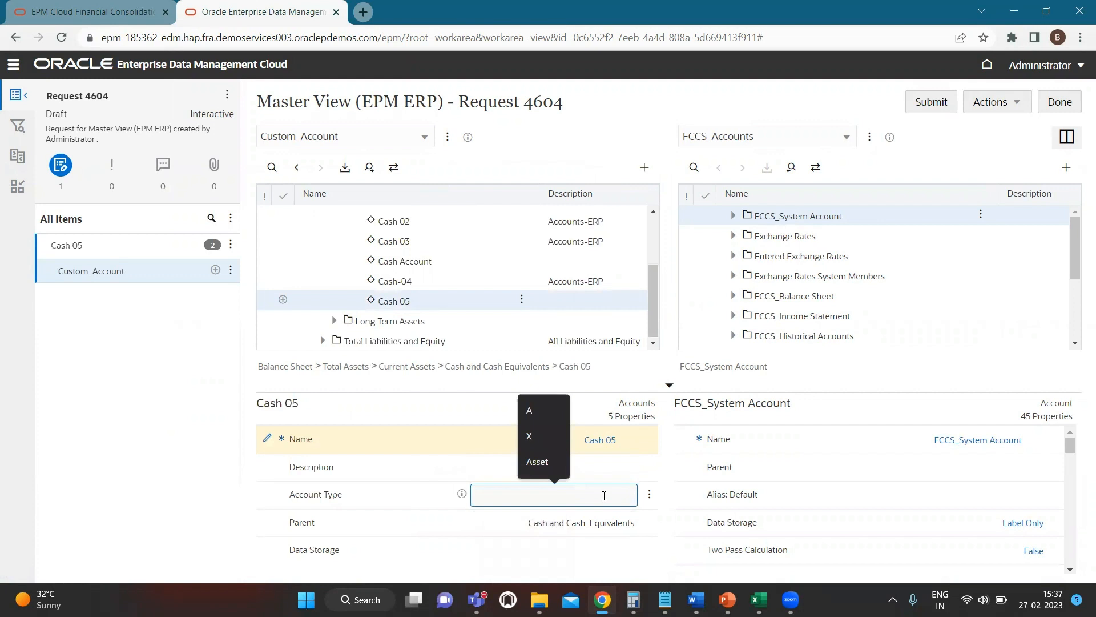
pyautogui.write('ERP-A')
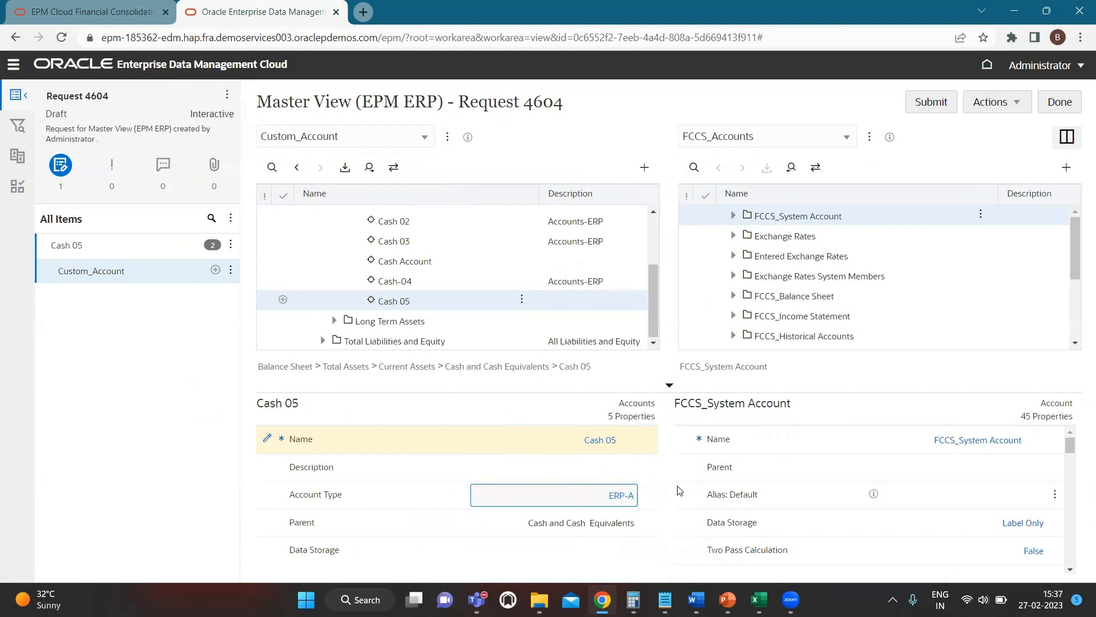
pyautogui.click(665, 530)
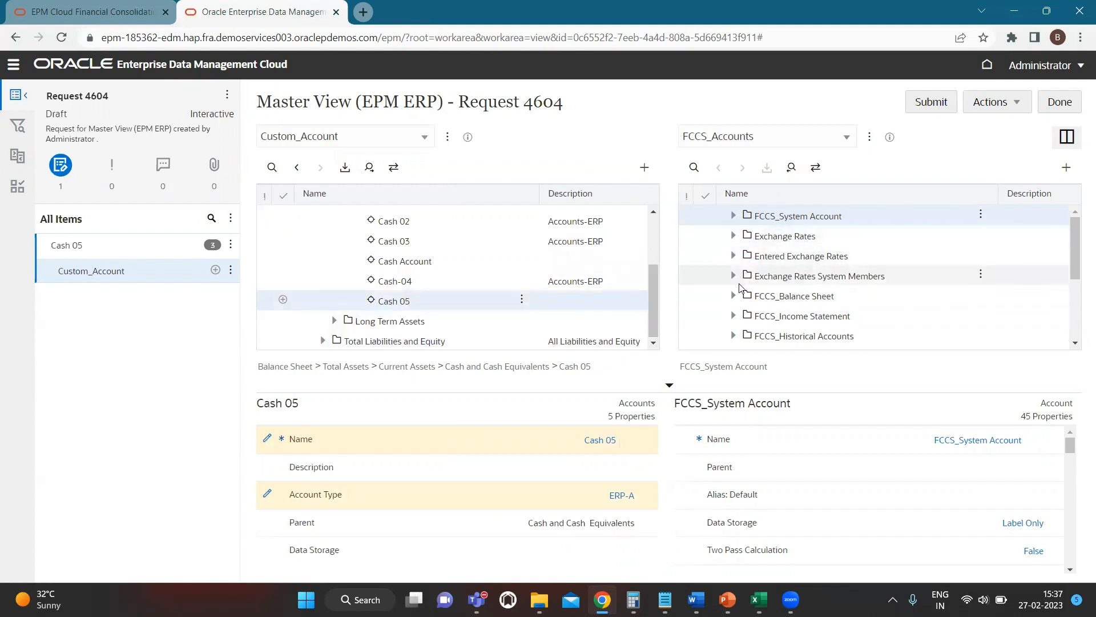
# Step: Search FCCS_Accounts for "Cash and" and go to FCCS_Cash And Cash Equivalents under FCCS_Current Assets
pyautogui.click(694, 169)
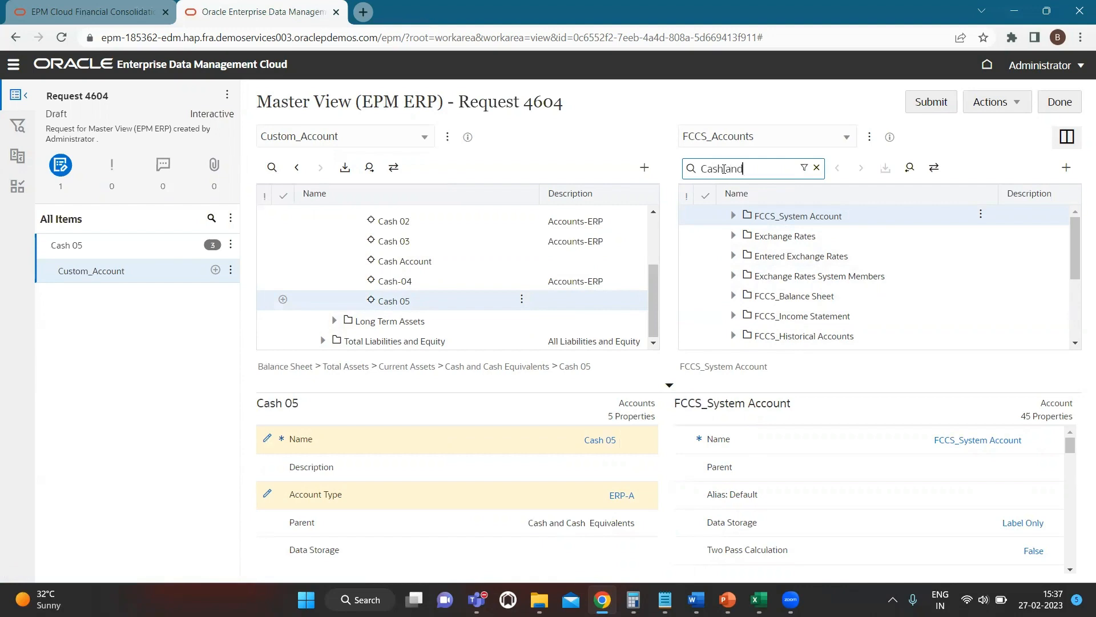
pyautogui.write('Cash and')
pyautogui.press('Return')
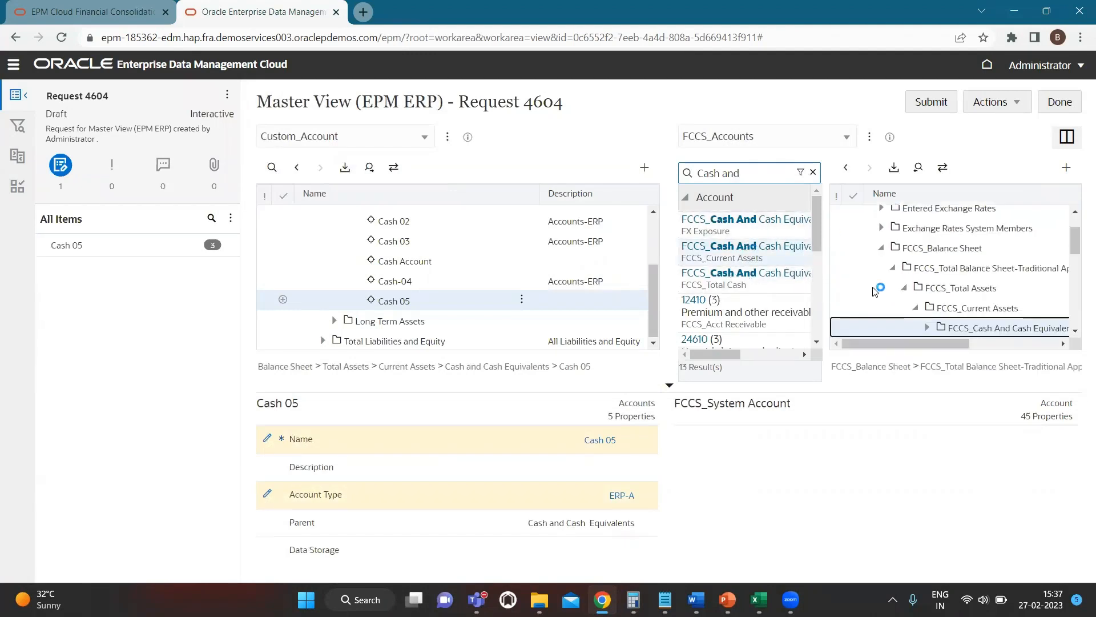
pyautogui.click(813, 173)
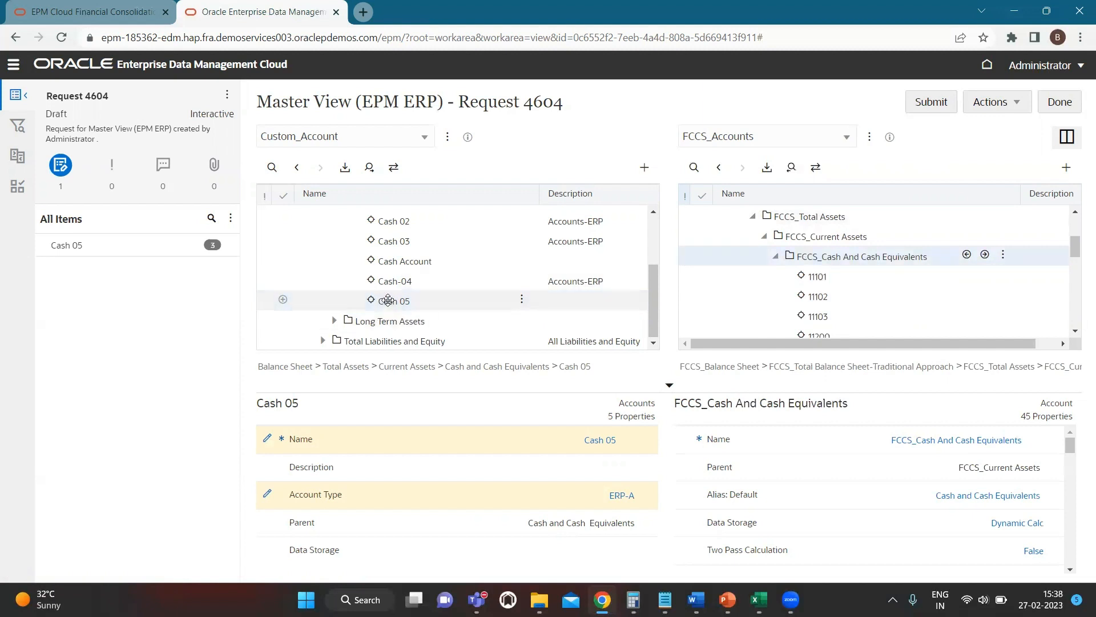
# Step: Add Cash 05 from Custom_Account under FCCS_Cash And Cash Equivalents in FCCS_Accounts and check its converted Account Type
pyautogui.moveTo(418, 301); pyautogui.dragTo(760, 263)
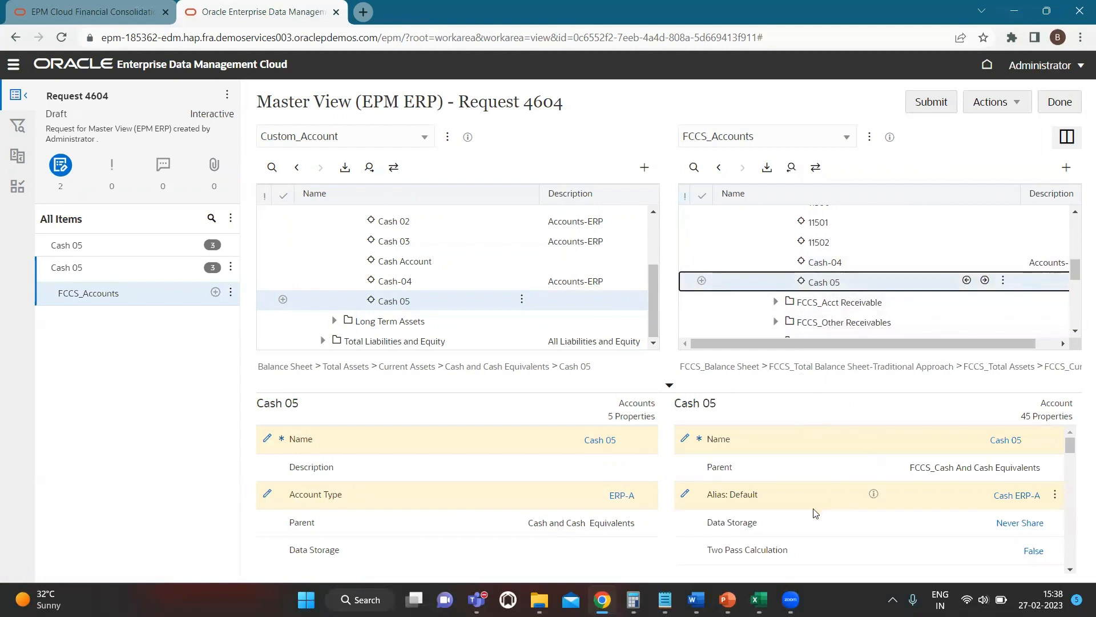
pyautogui.scroll(-3, 809, 485)
pyautogui.scroll(-5, 809, 491)
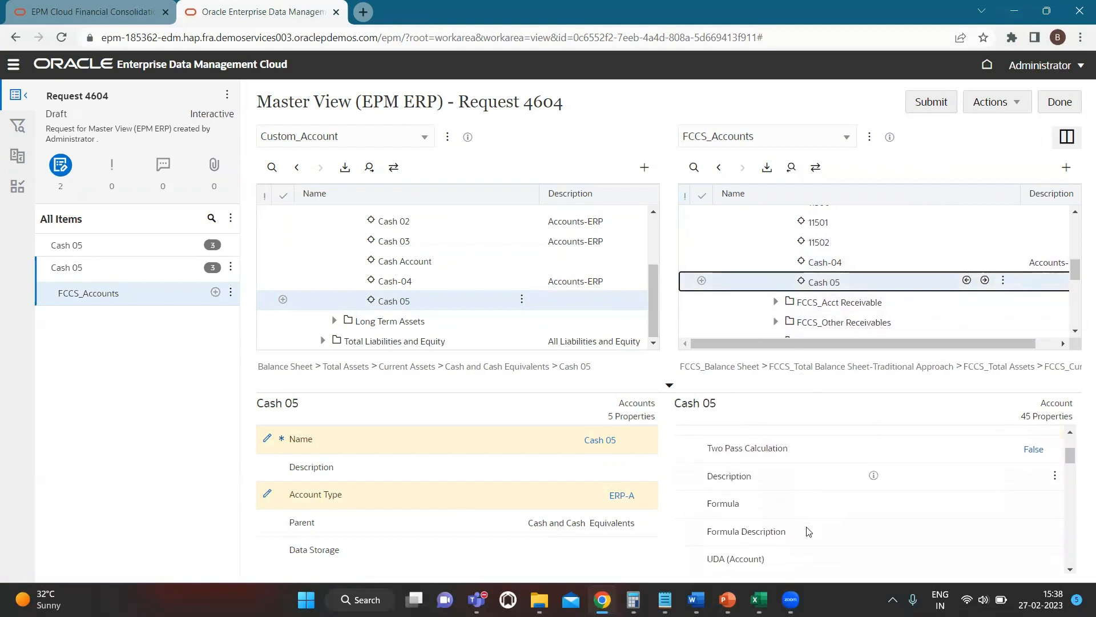
pyautogui.scroll(-5, 809, 531)
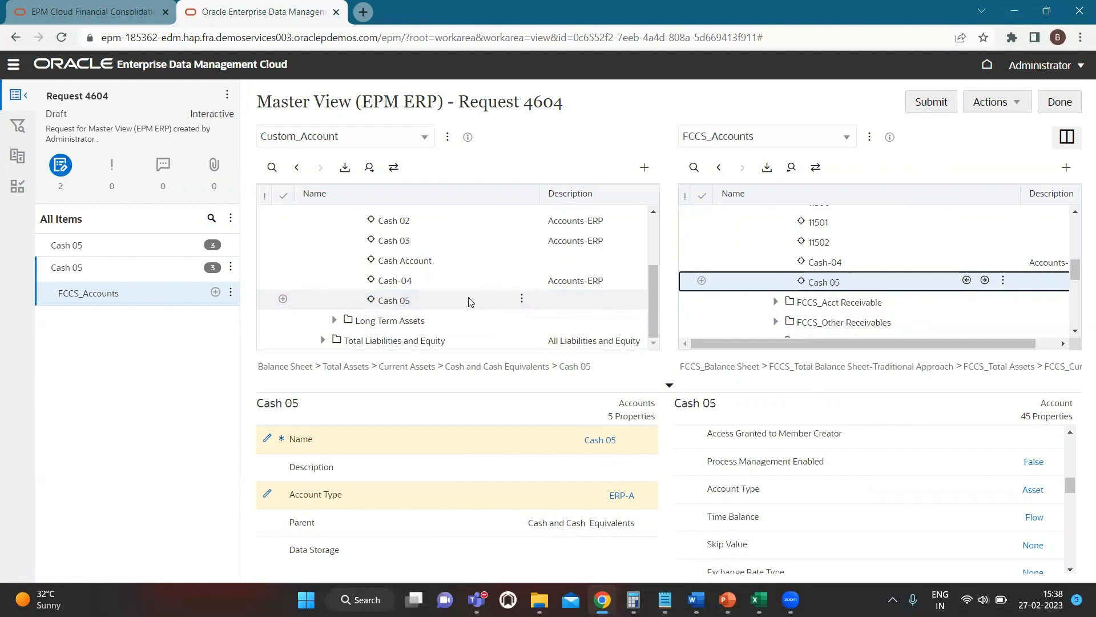
# Step: Expand Total Liabilities and Equity and its Current Liabilities in Custom_Account and select the Creditors account
pyautogui.click(324, 341)
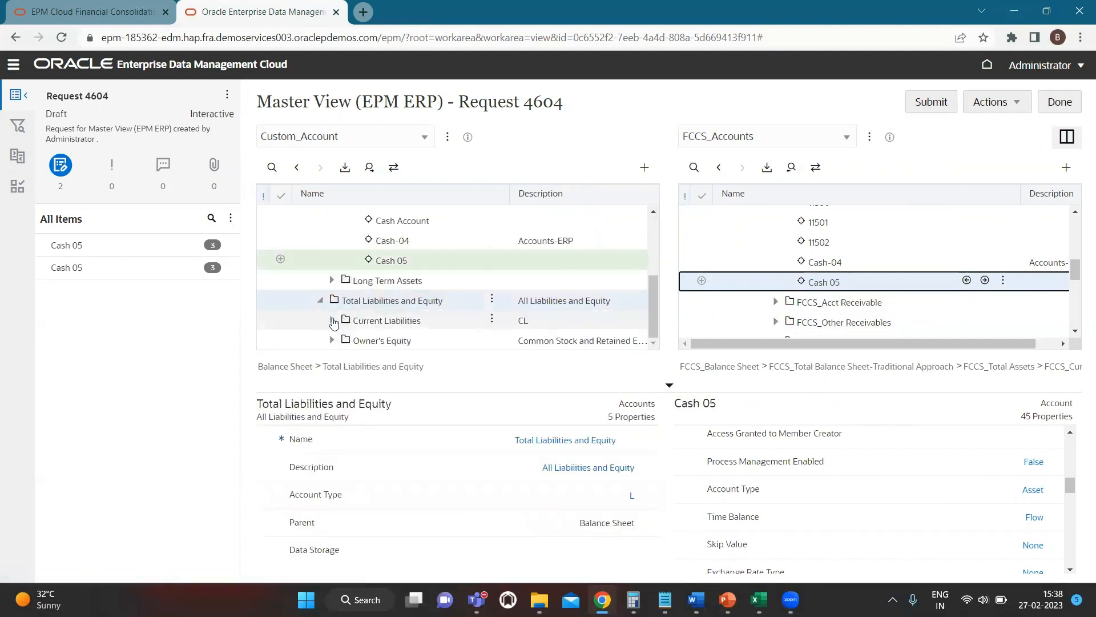
pyautogui.click(330, 321)
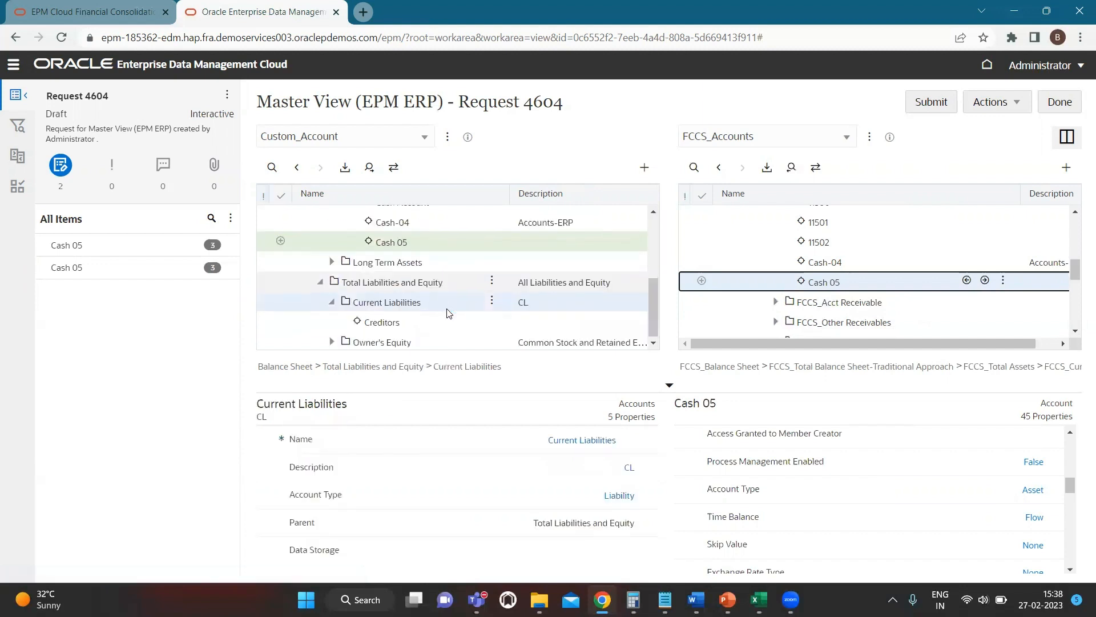
pyautogui.click(396, 321)
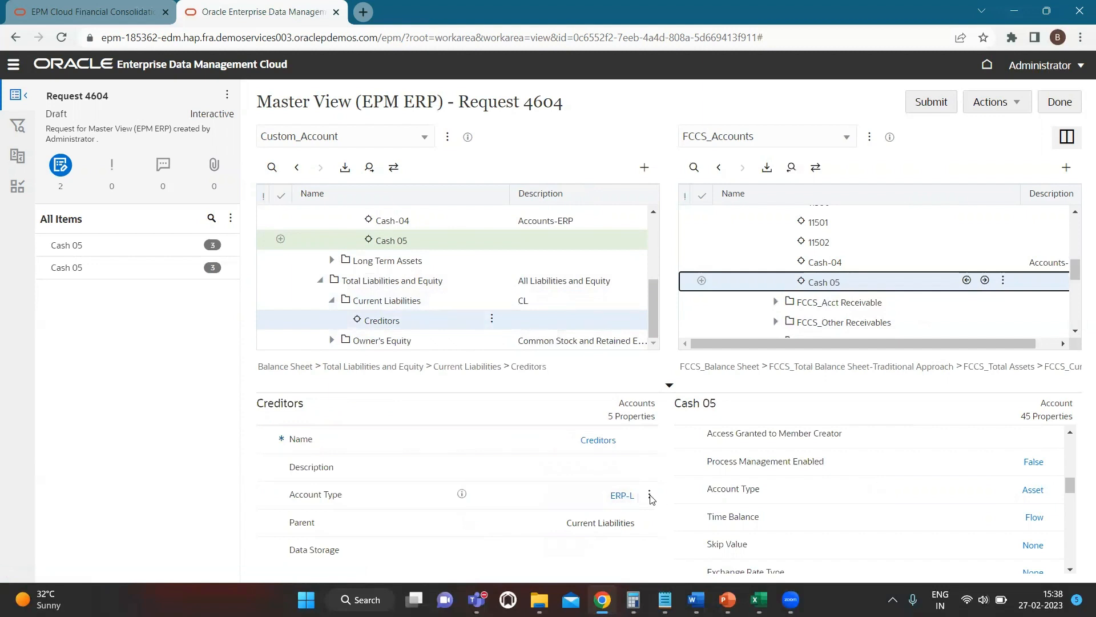
# Step: Search FCCS_Accounts for "Other Liab", go to FCCS_Current Liabilities, and select FCCS_Other Current Liabilities beneath it
pyautogui.scroll(-1, 794, 288)
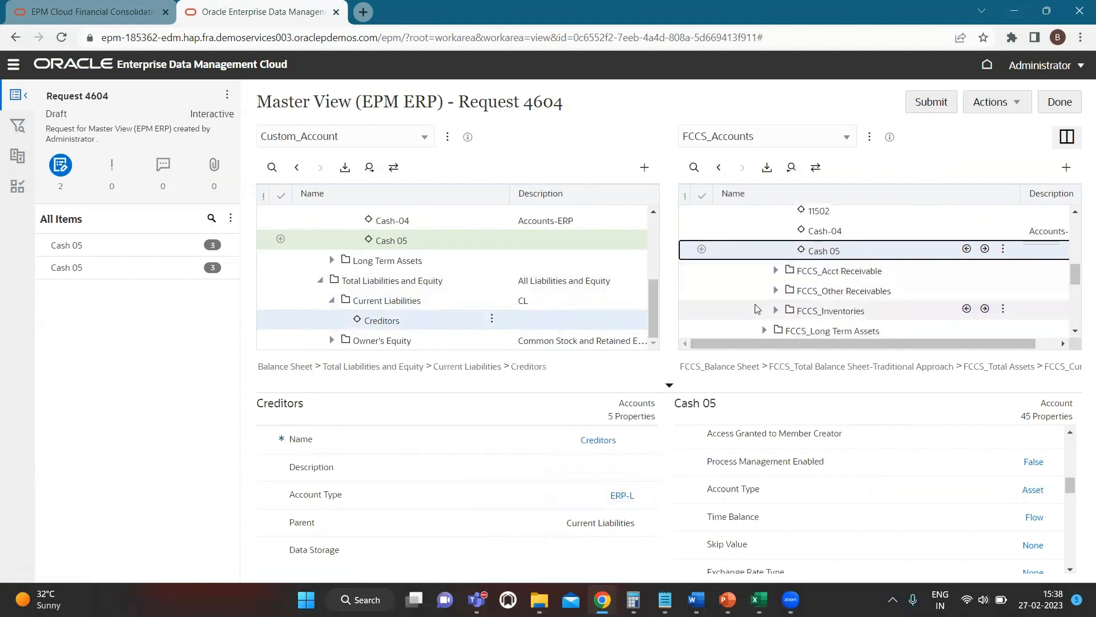
pyautogui.scroll(-1, 756, 308)
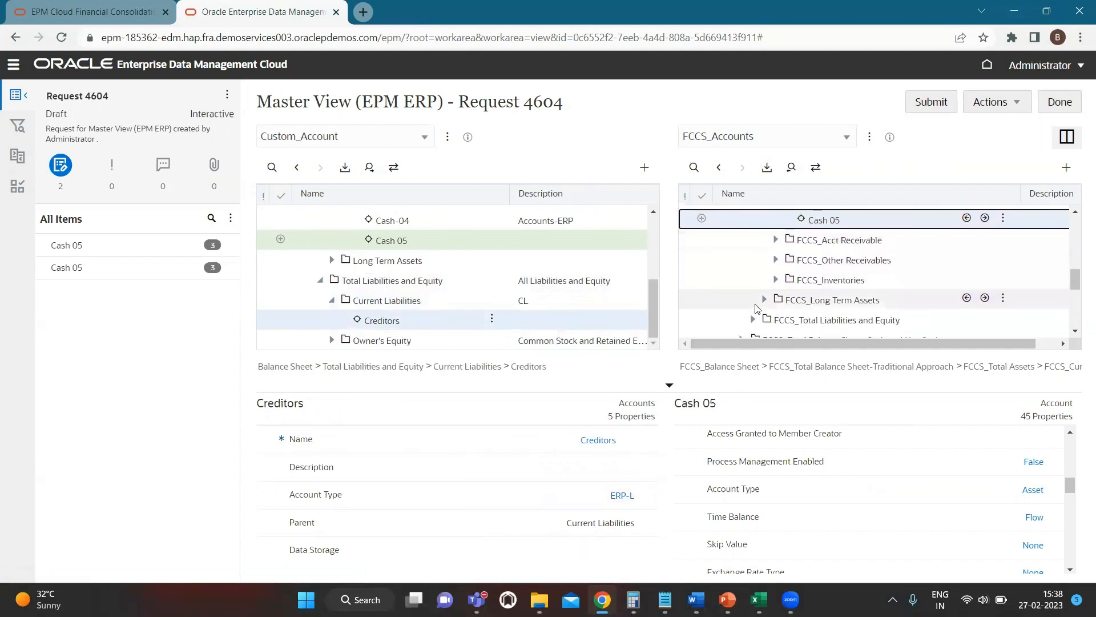
pyautogui.click(696, 166)
pyautogui.write('Liab')
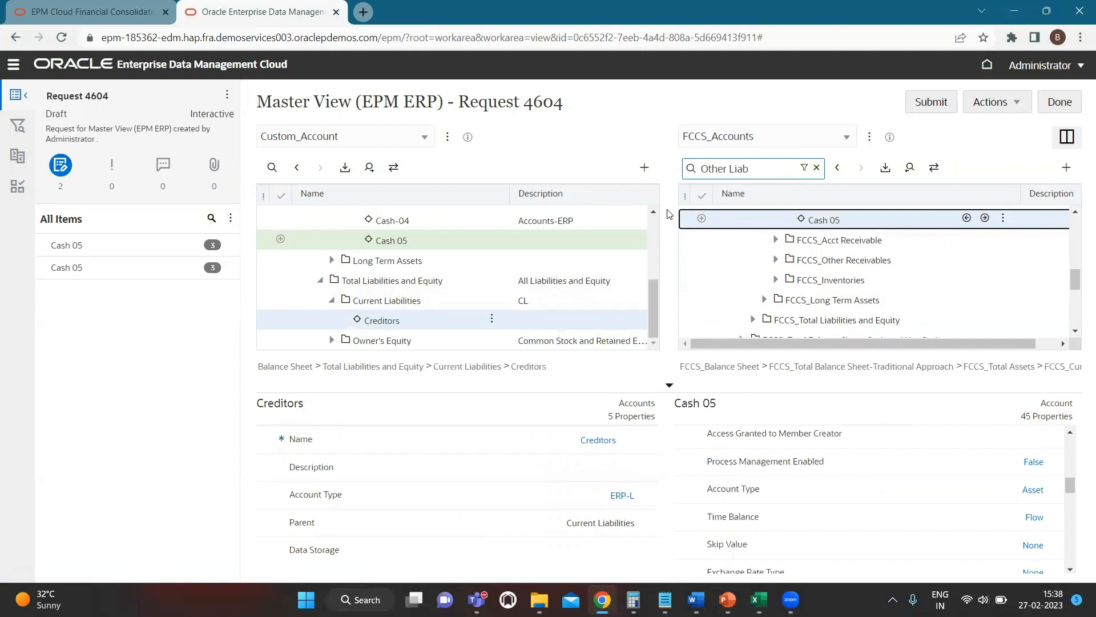
pyautogui.press('Return')
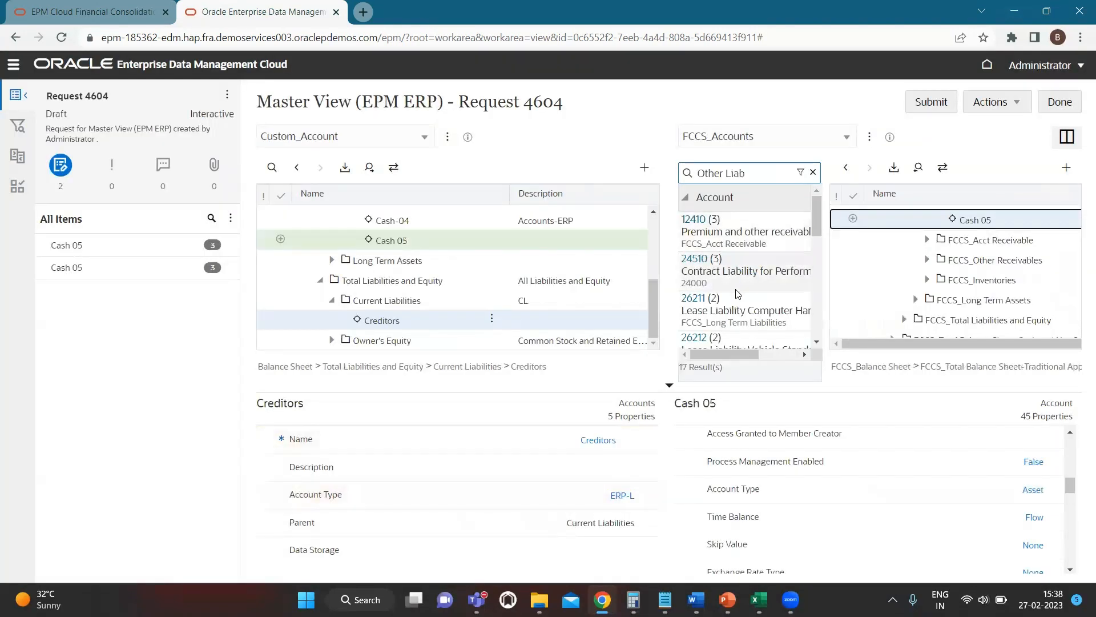
pyautogui.scroll(-5, 748, 285)
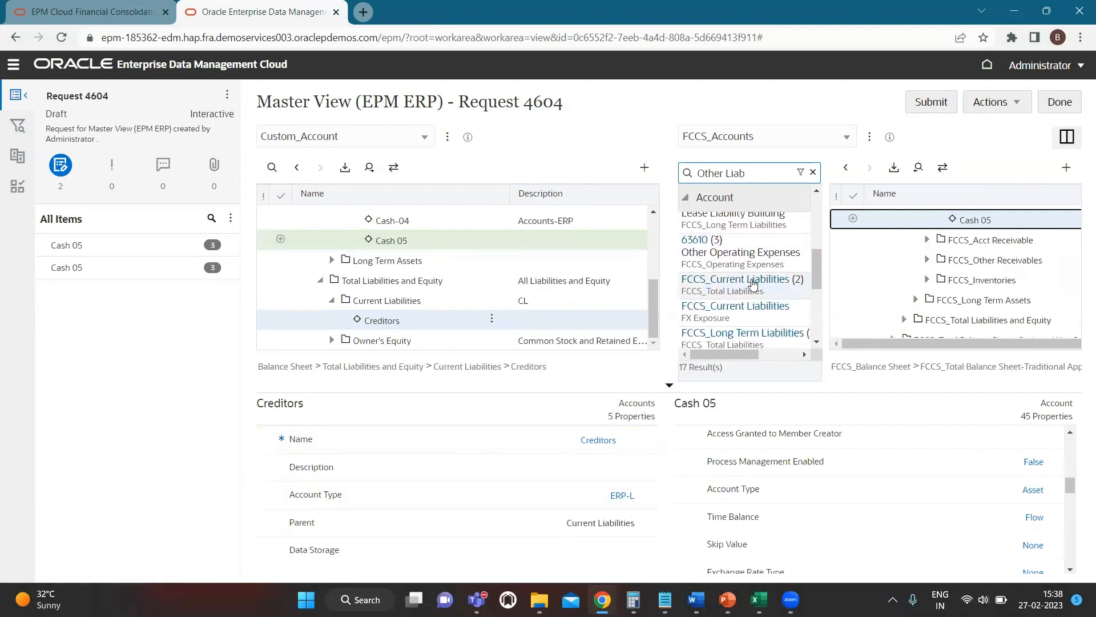
pyautogui.click(753, 284)
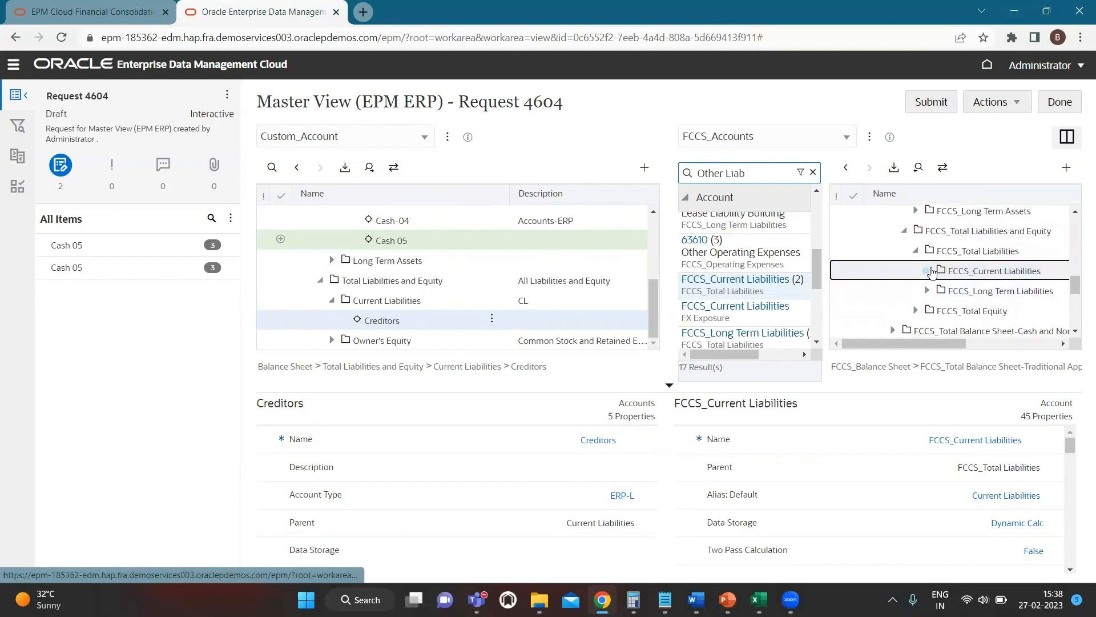
pyautogui.click(814, 173)
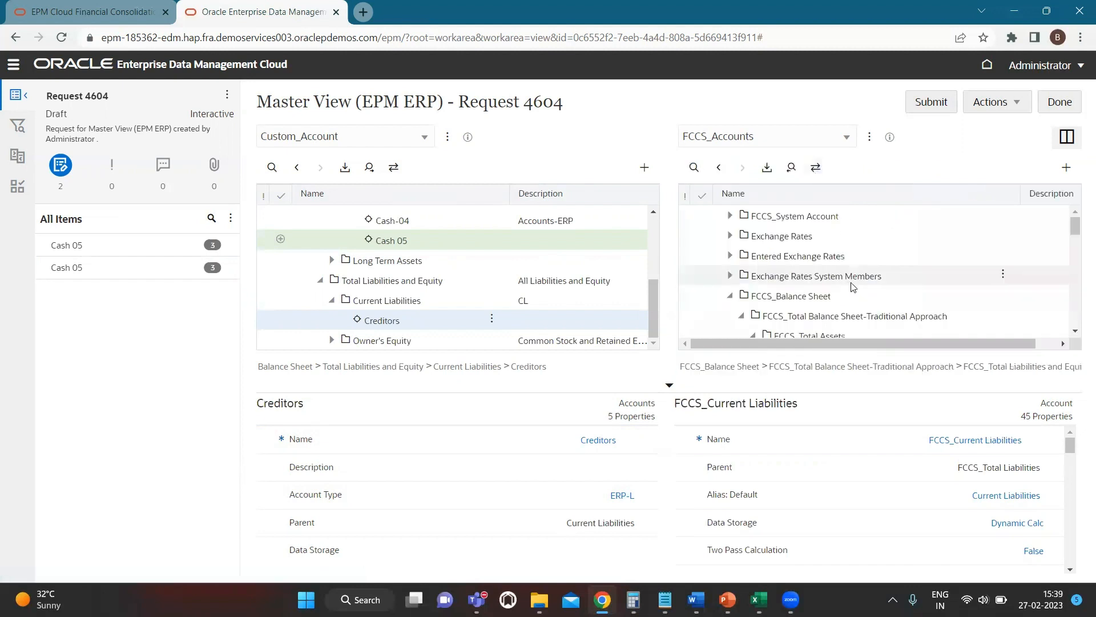
pyautogui.click(788, 275)
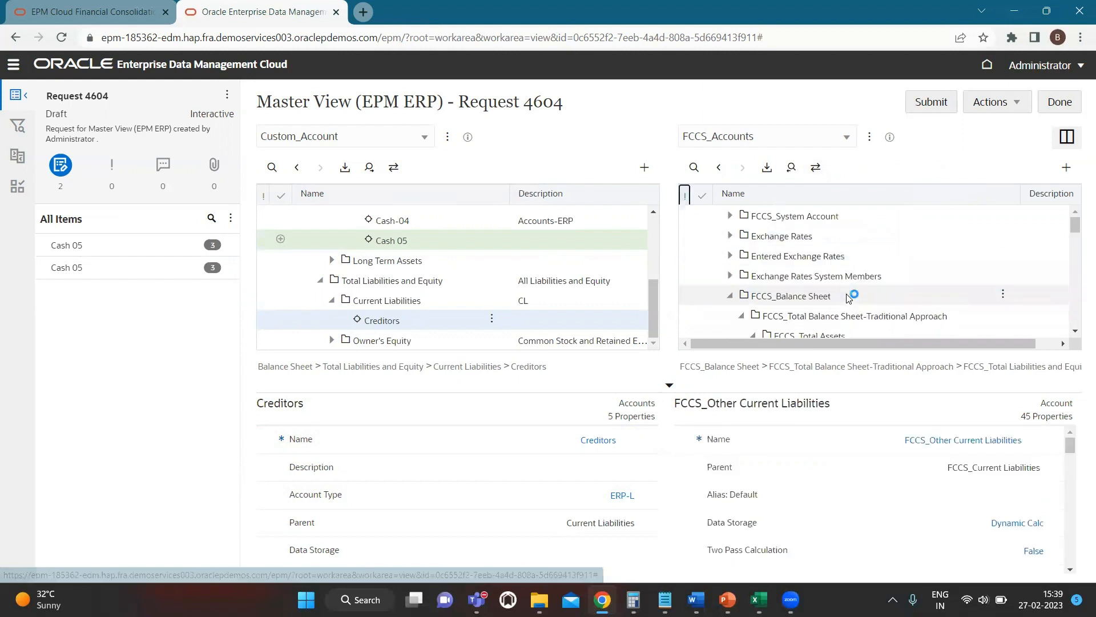
pyautogui.scroll(-1, 847, 294)
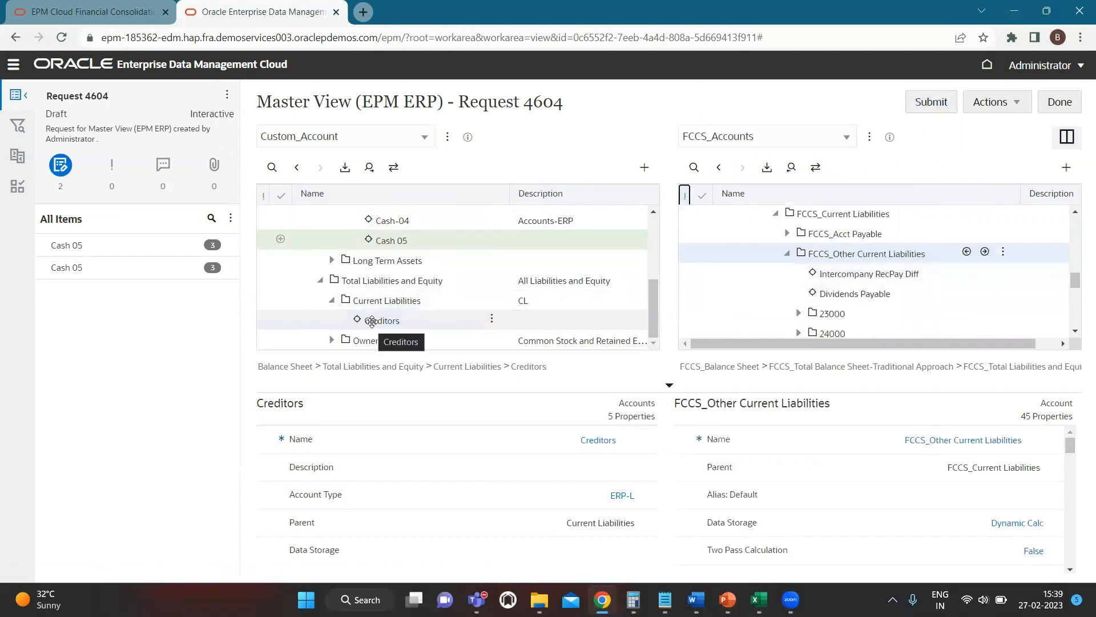
# Step: Add Creditors from Custom_Account under FCCS_Other Current Liabilities in FCCS_Accounts and check its converted Account Type
pyautogui.moveTo(369, 321); pyautogui.dragTo(833, 257)
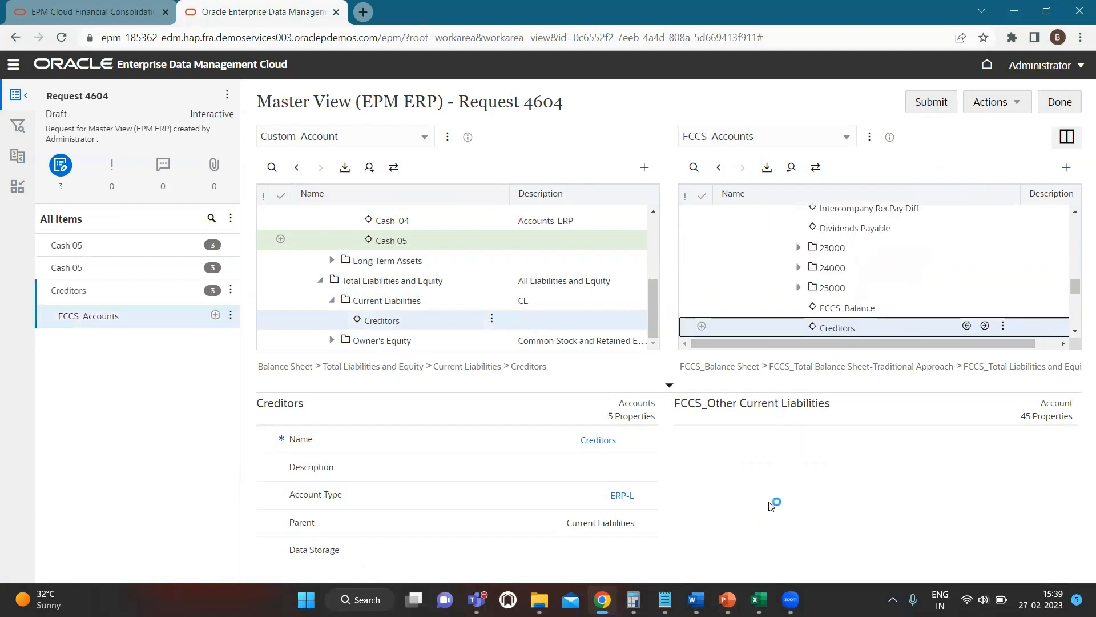
pyautogui.scroll(-3, 784, 508)
pyautogui.scroll(-7, 787, 507)
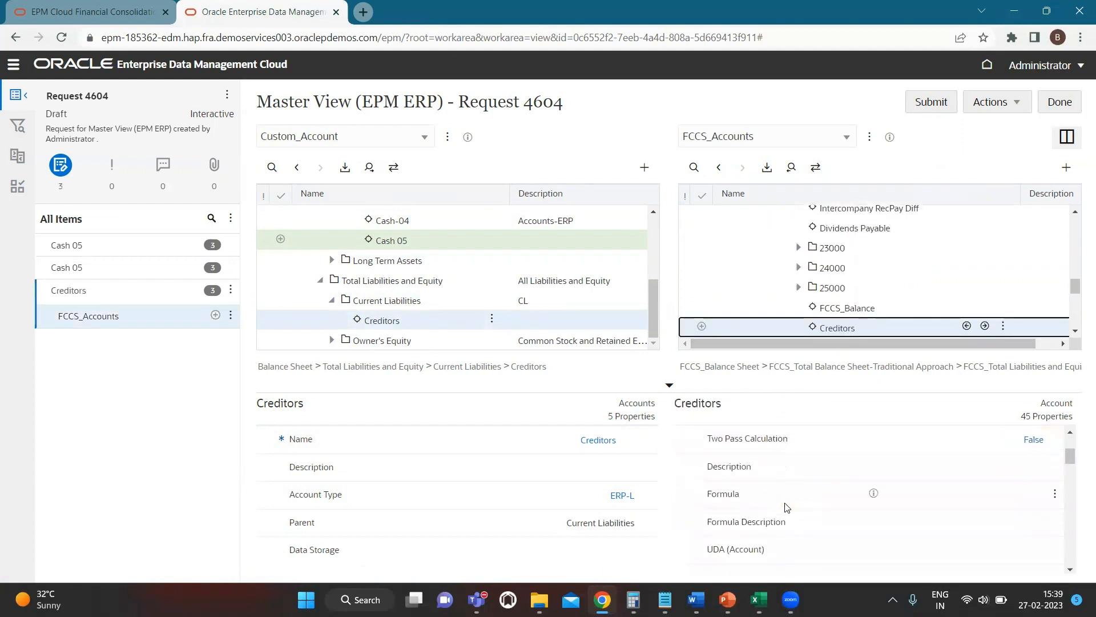
pyautogui.scroll(-4, 786, 505)
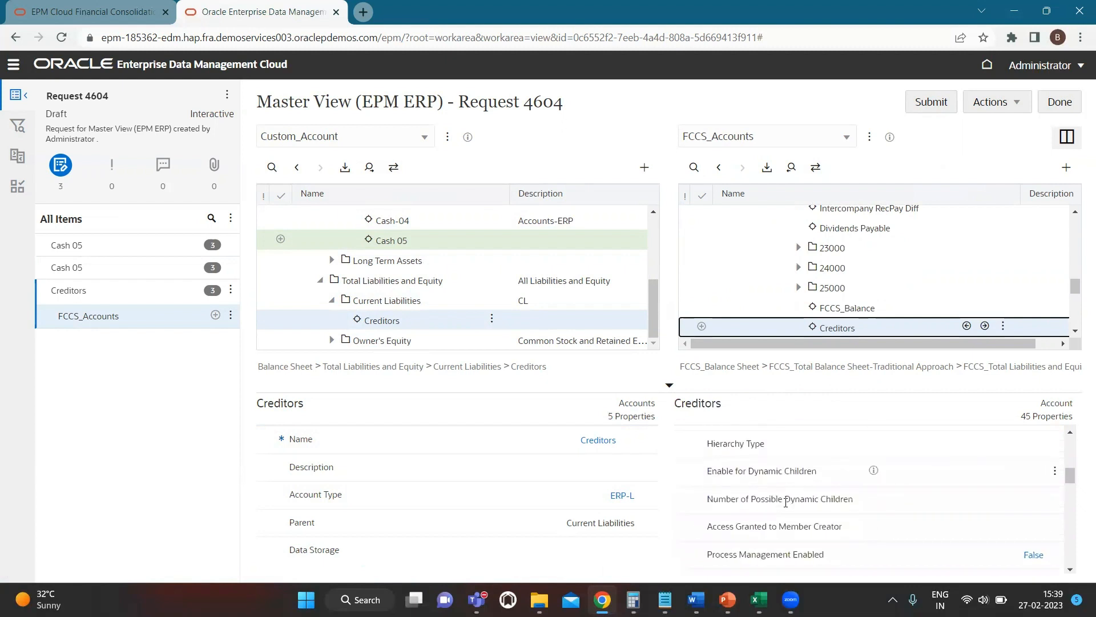
pyautogui.scroll(-1, 786, 507)
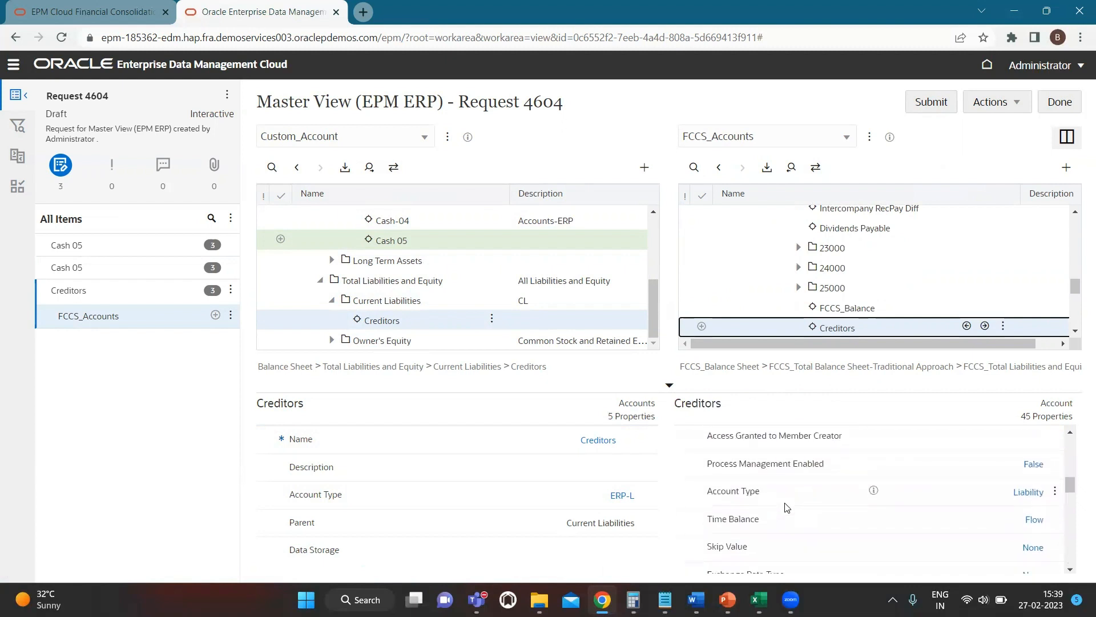
pyautogui.click(970, 495)
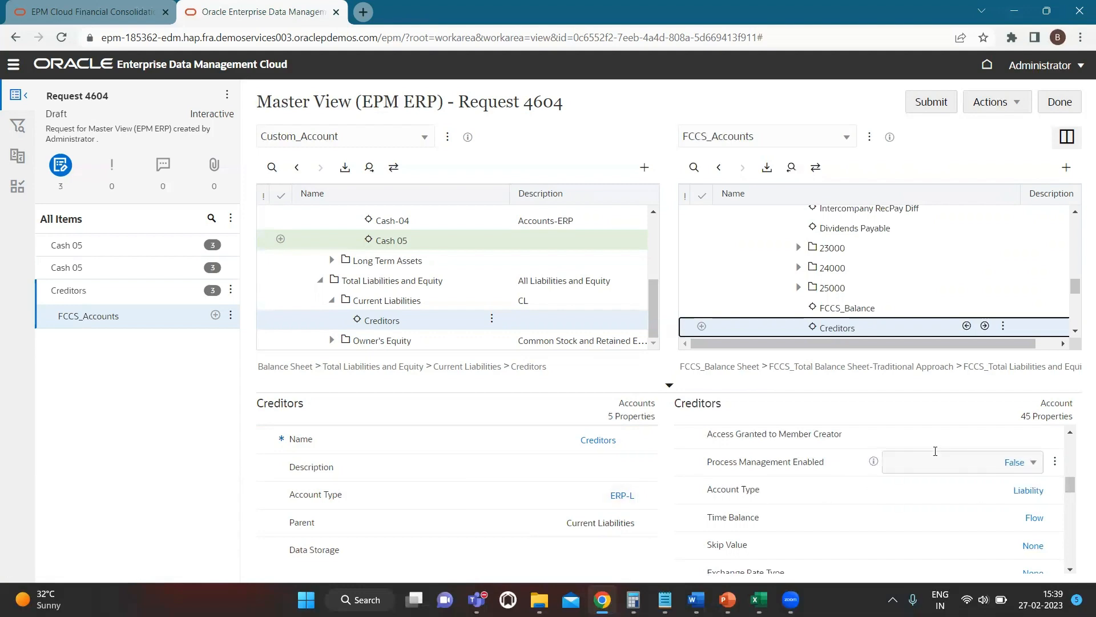
# Step: Switch to the PowerPoint slide show
pyautogui.hotkey('alt', 'Tab')
pyautogui.hotkey('alt', 'Tab')
pyautogui.hotkey('alt', 'Tab')
pyautogui.hotkey('alt', 'shift', 'Tab')
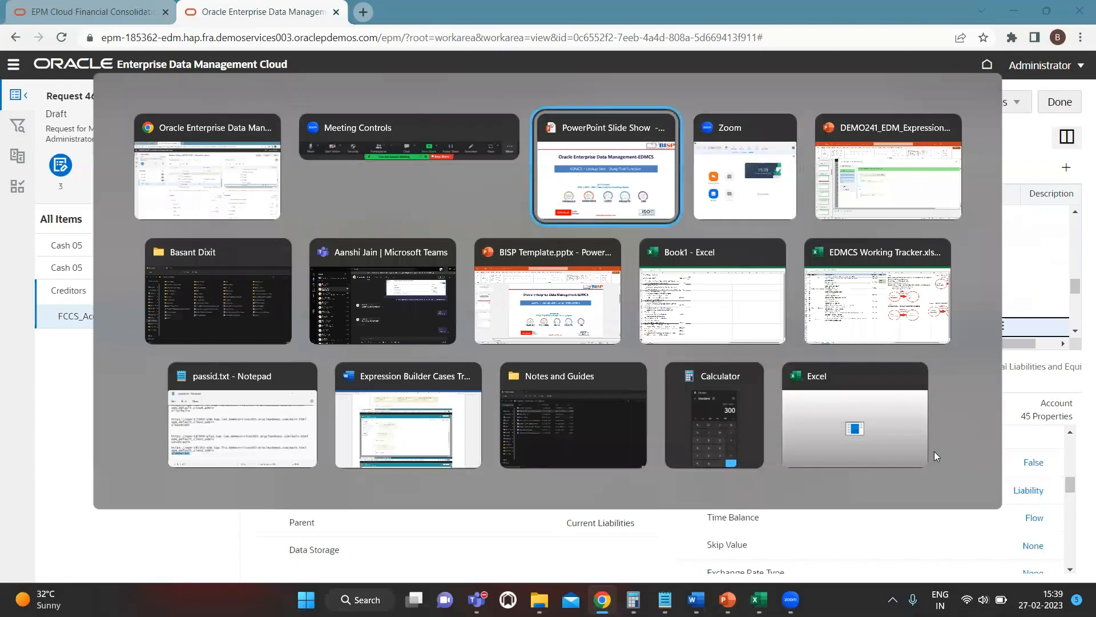